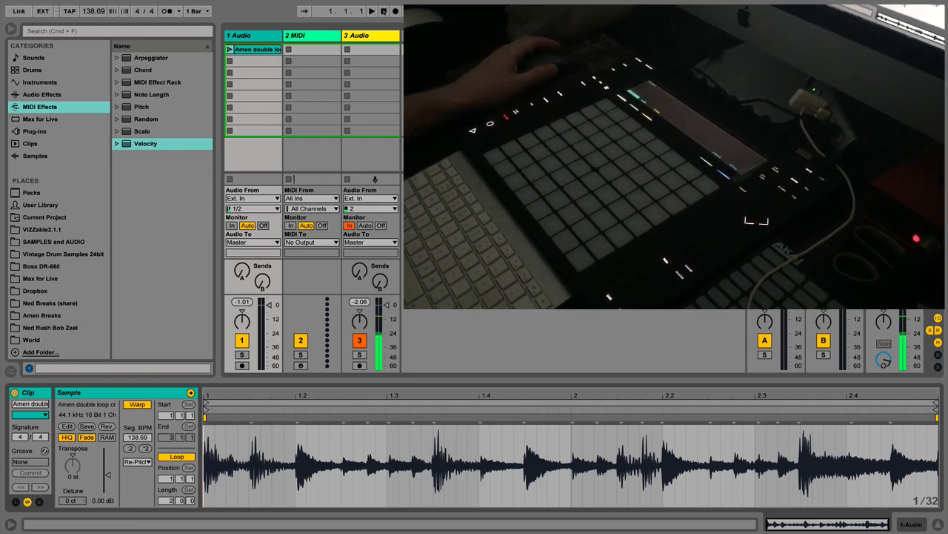
Audition the Amen double loop clip in the first audio track, reset playback to the start and select the clip.
{"action": "left_click", "coordinate": [229, 49]}
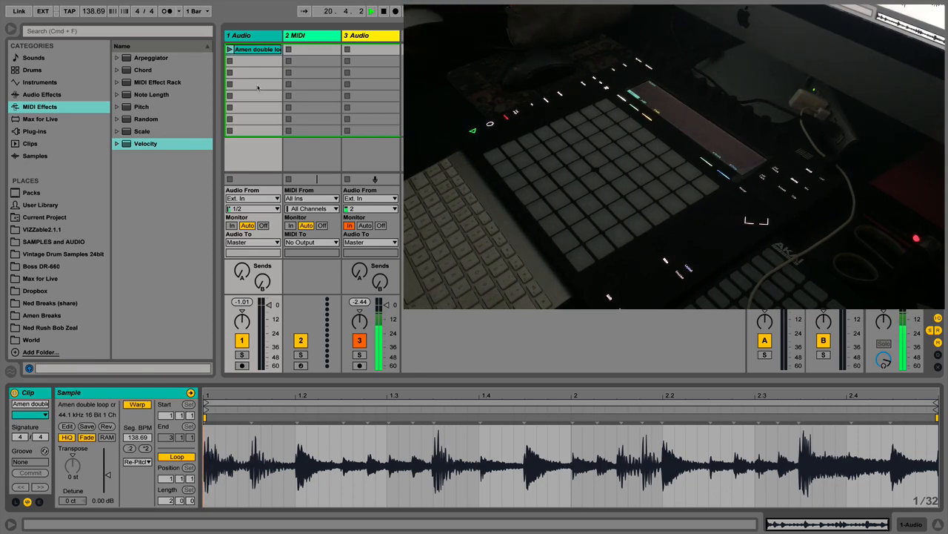
{"action": "left_click", "coordinate": [384, 11]}
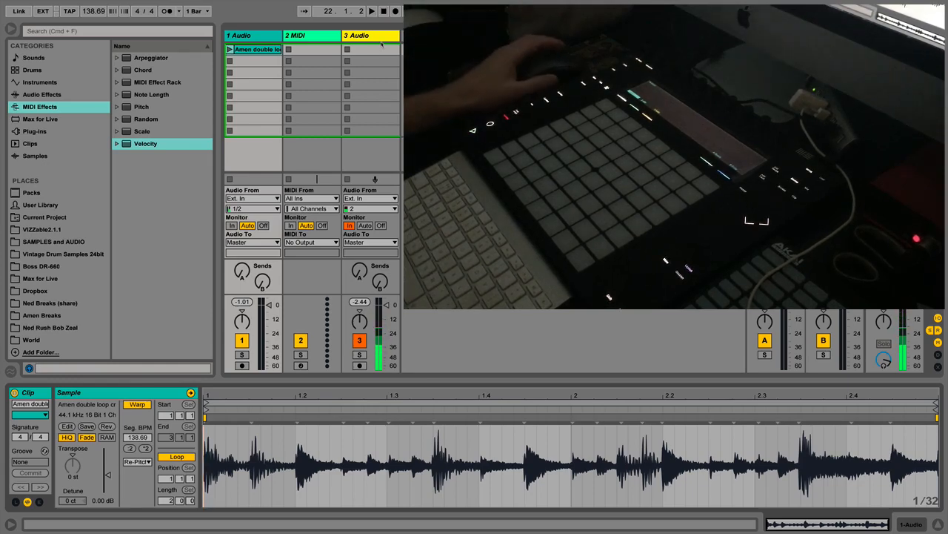
{"action": "left_click", "coordinate": [385, 11]}
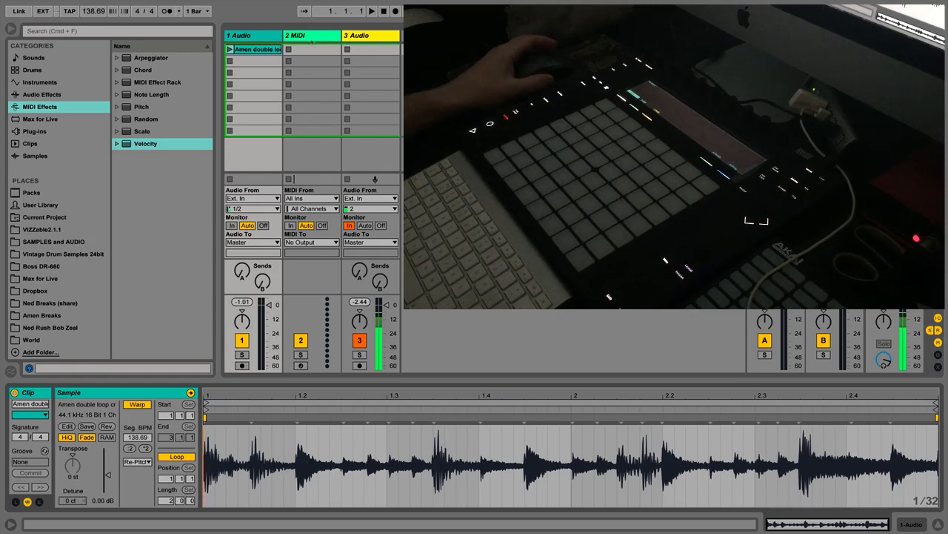
{"action": "left_click", "coordinate": [261, 49]}
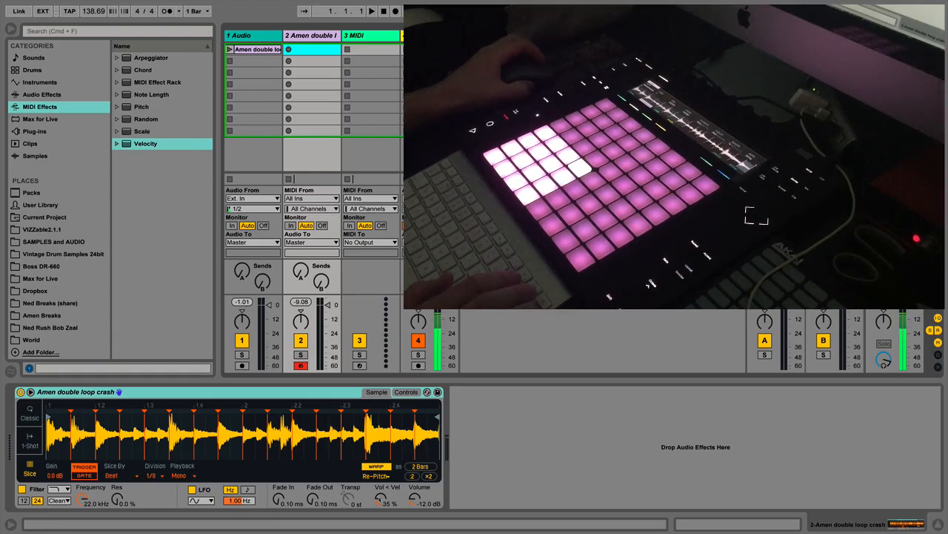
Set the sliced Amen Simpler's velocity-to-volume amount to 0.0% and its volume to 0.00 dB.
{"action": "left_click", "coordinate": [378, 498]}
{"action": "left_click_drag", "start_coordinate": [378, 498], "coordinate": [378, 524]}
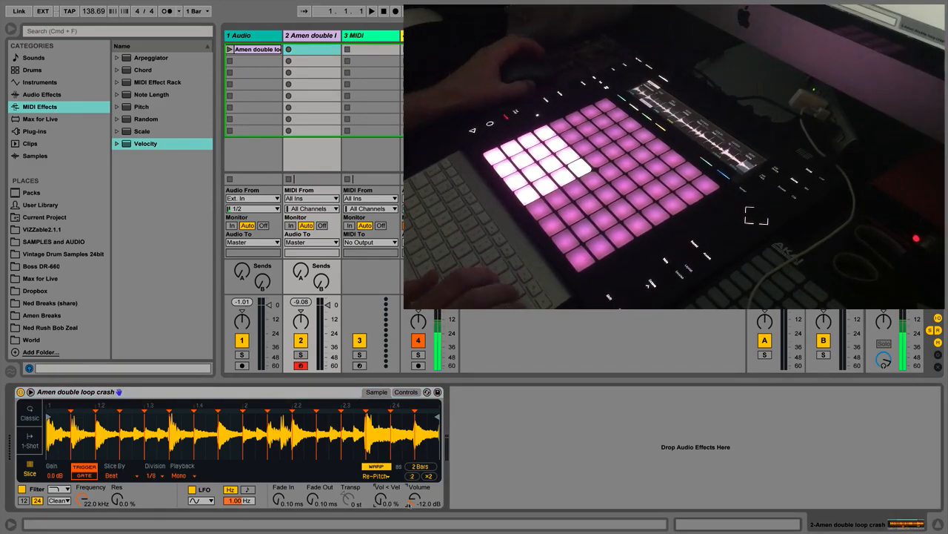
{"action": "left_click", "coordinate": [412, 501]}
{"action": "key", "text": "Delete"}
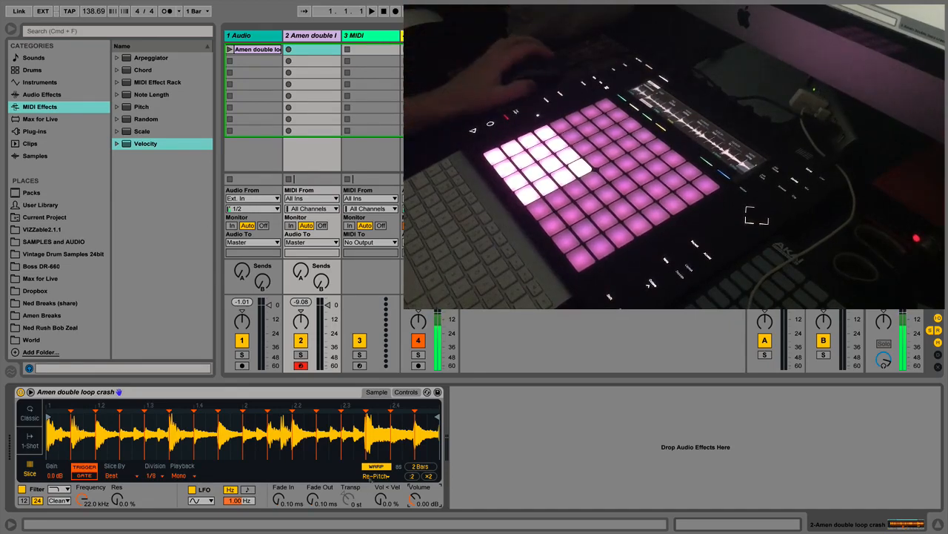
Insert an Arpeggiator ahead of the Simpler and set its rate to 1/8.
{"action": "double_click", "coordinate": [150, 57]}
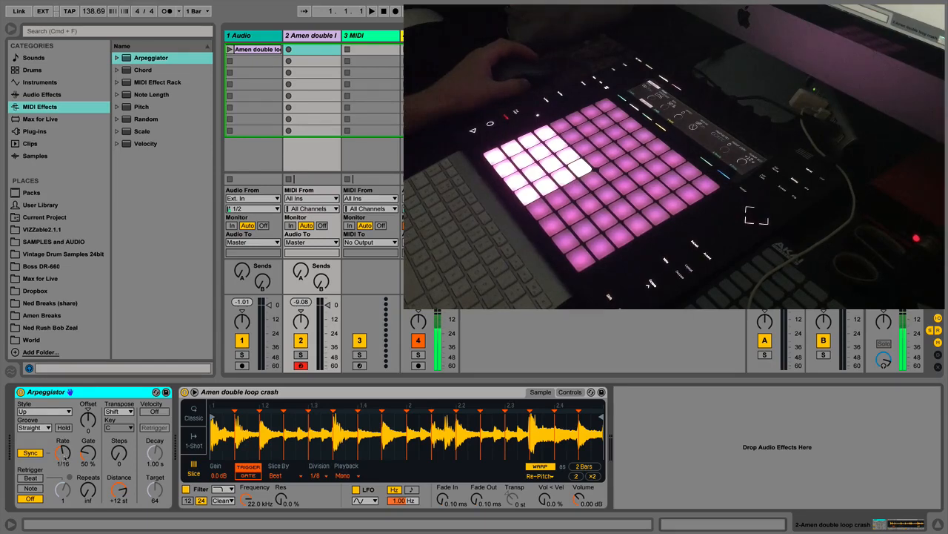
{"action": "left_click", "coordinate": [65, 452]}
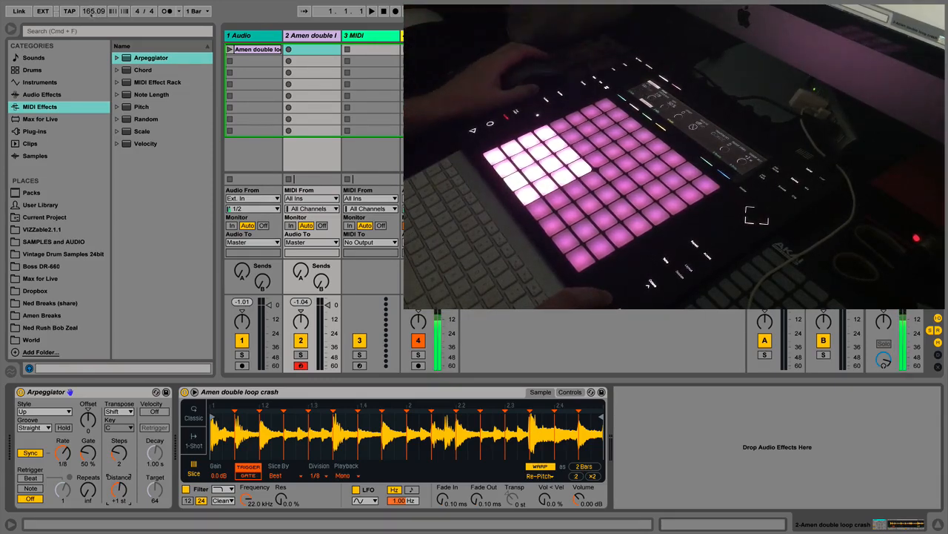
Set the song tempo to 165 BPM.
{"action": "type", "text": "1"}
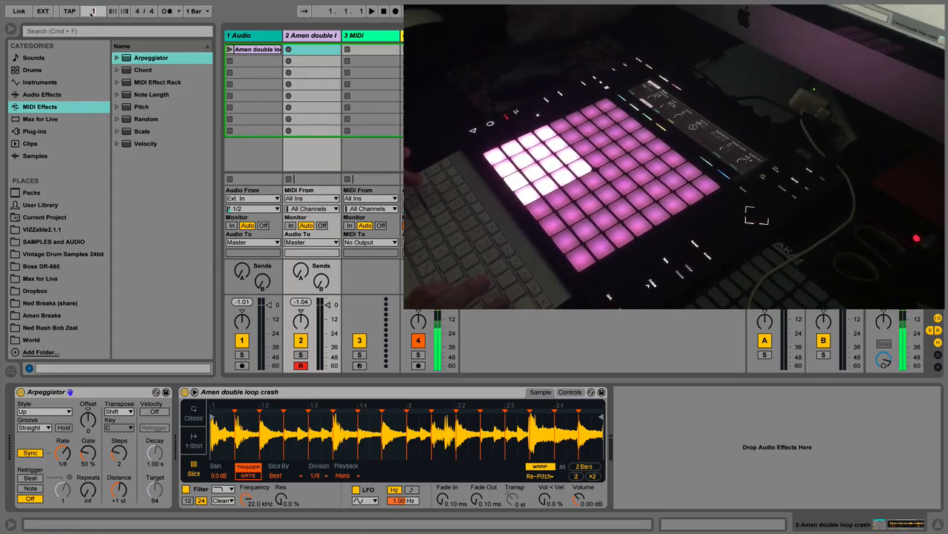
{"action": "type", "text": "5665"}
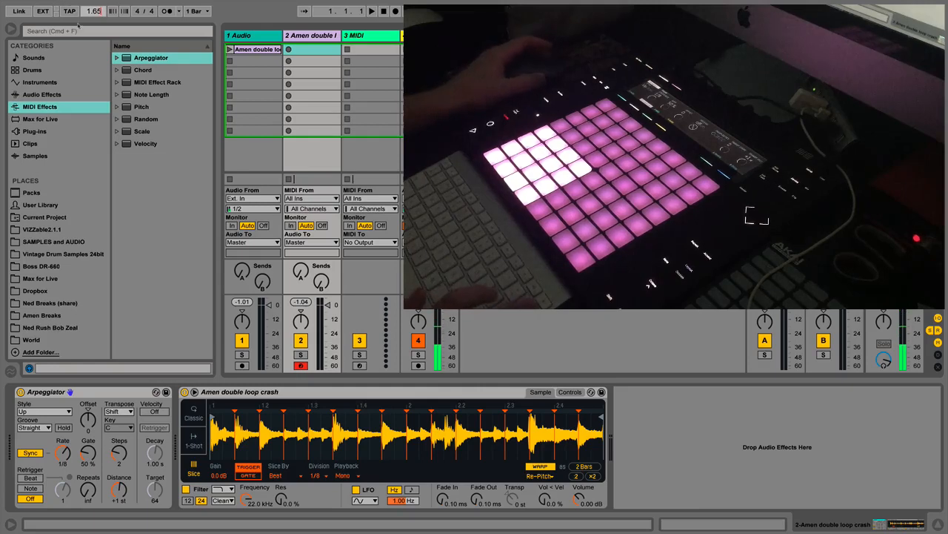
{"action": "type", "text": "65"}
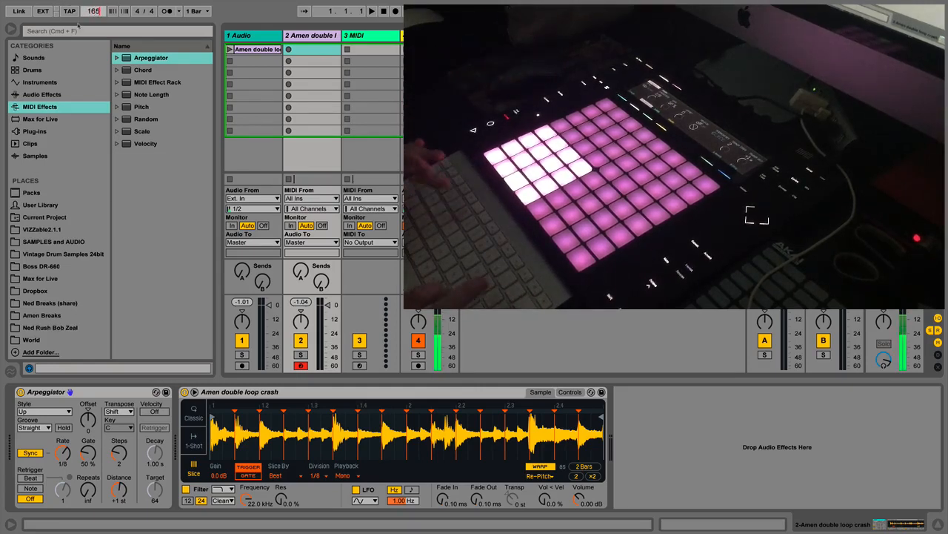
{"action": "key", "text": "Return"}
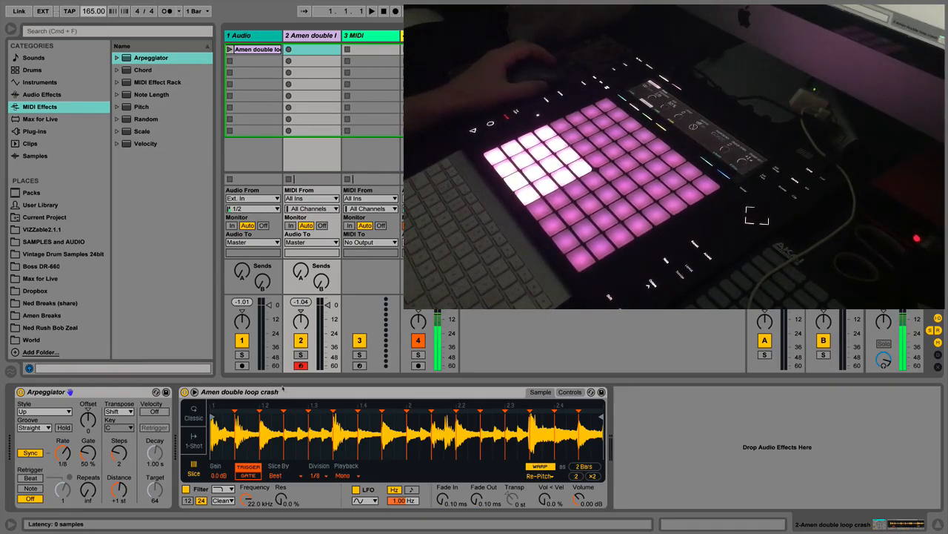
Group the Arpeggiator and the Simpler into an Instrument Rack and show its macro controls.
{"action": "left_click", "coordinate": [292, 394]}
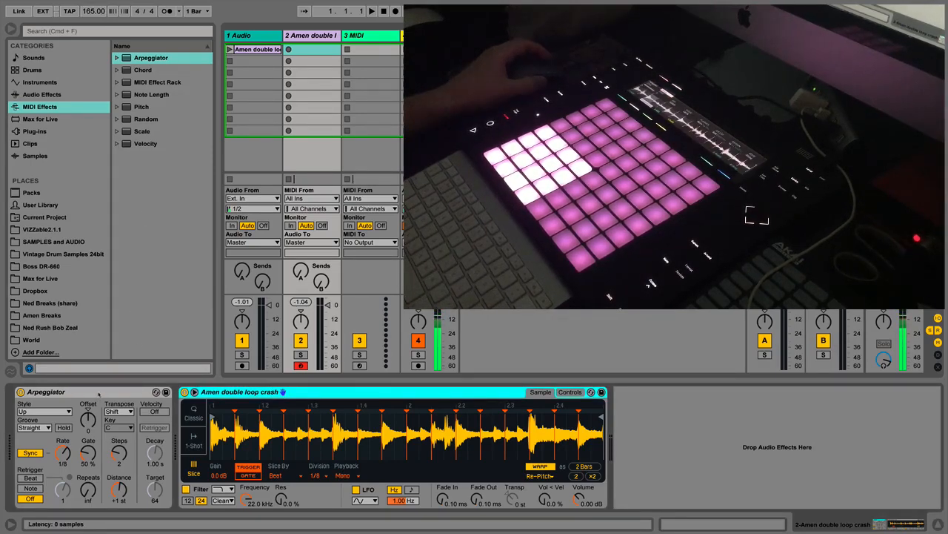
{"action": "left_click", "coordinate": [104, 394]}
{"action": "right_click", "coordinate": [110, 395]}
{"action": "left_click", "coordinate": [128, 435]}
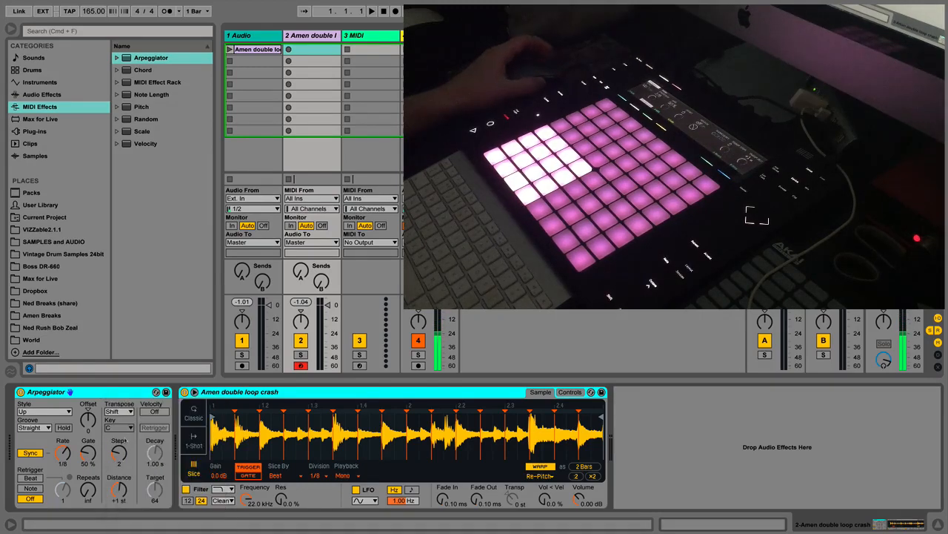
{"action": "left_click", "coordinate": [22, 416]}
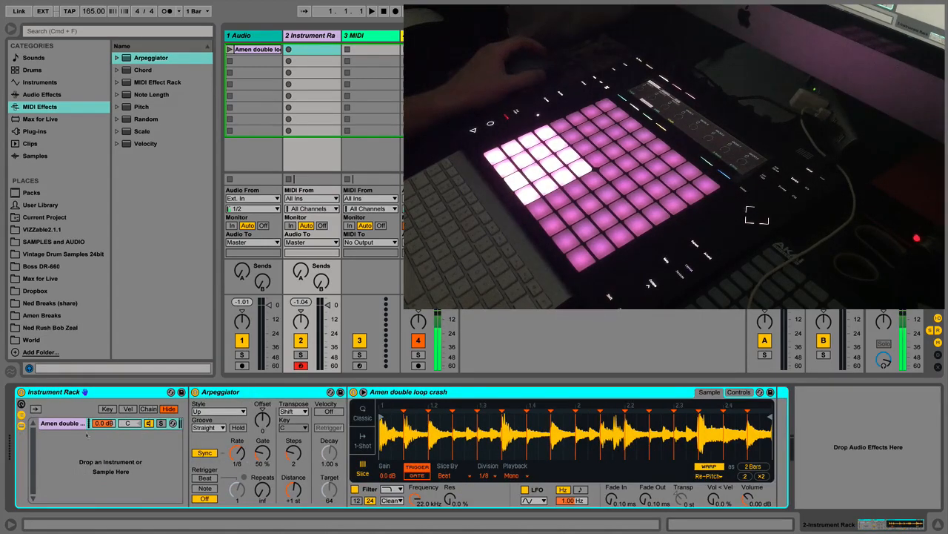
{"action": "left_click", "coordinate": [21, 404]}
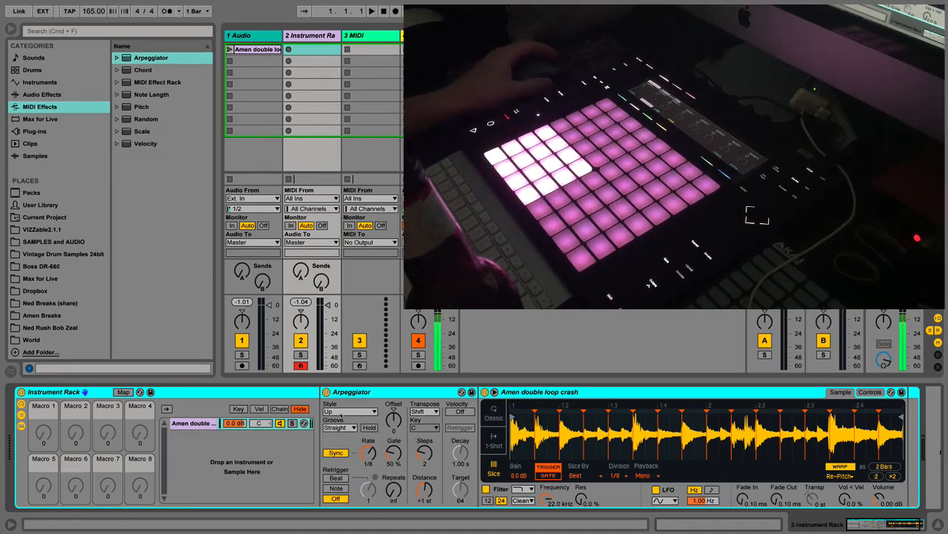
Map the Arpeggiator's Hold, Style and transpose Steps parameters to Macros 1, 2 and 3 of the rack.
{"action": "right_click", "coordinate": [370, 430]}
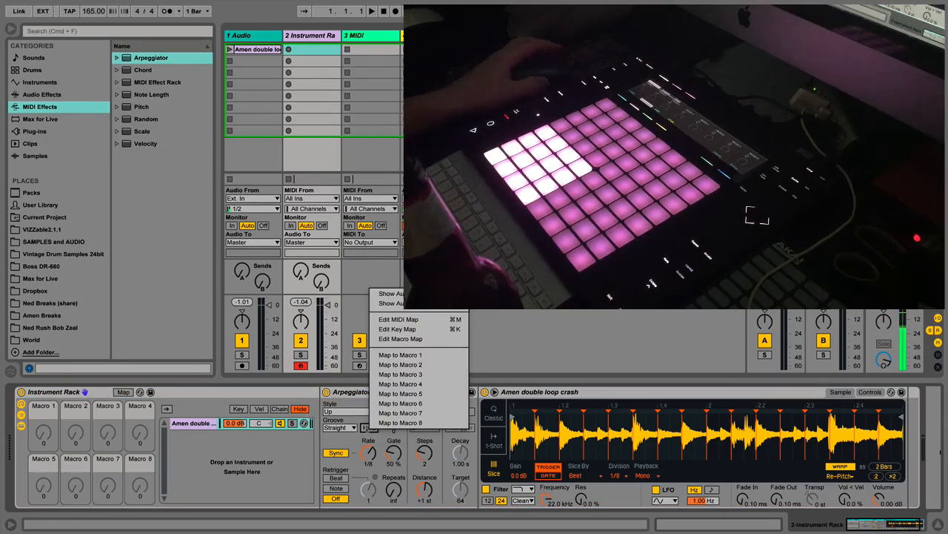
{"action": "left_click", "coordinate": [390, 364]}
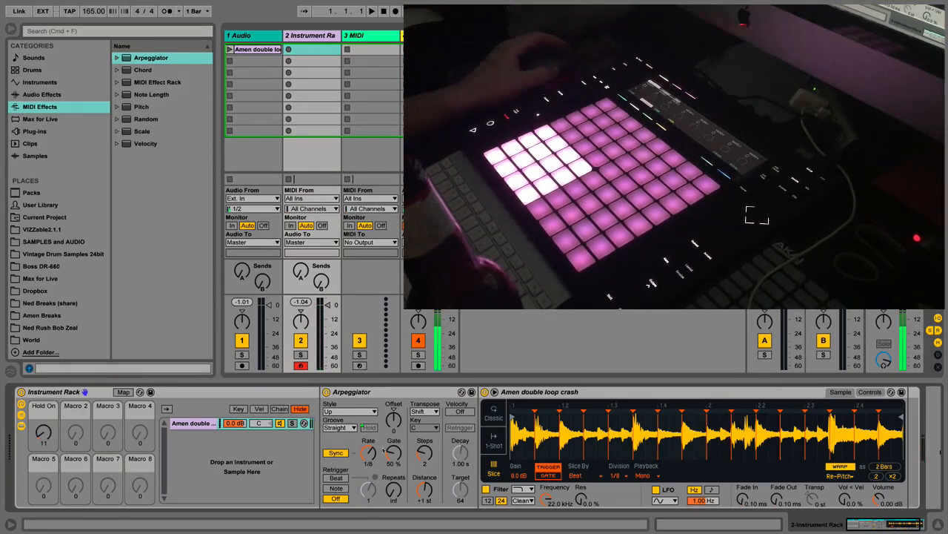
{"action": "right_click", "coordinate": [345, 413]}
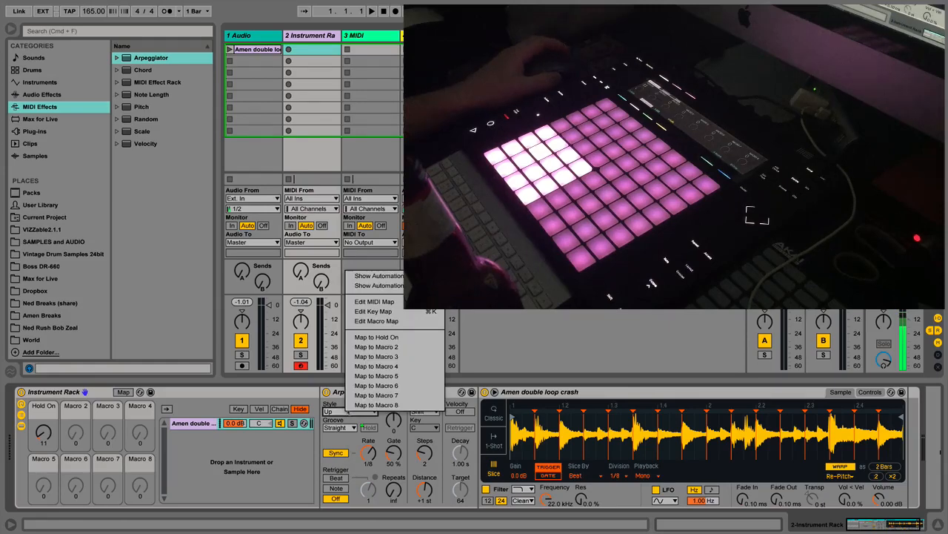
{"action": "left_click", "coordinate": [373, 347]}
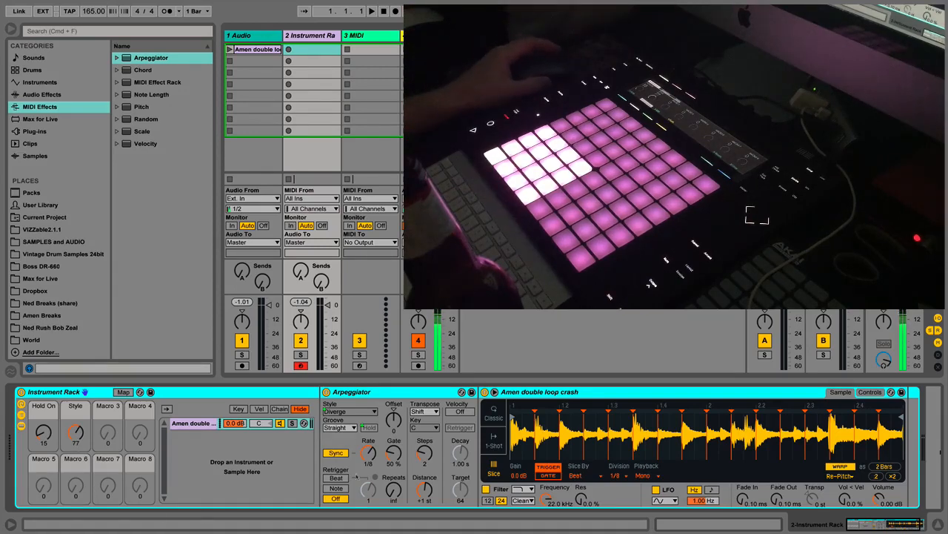
{"action": "right_click", "coordinate": [424, 454]}
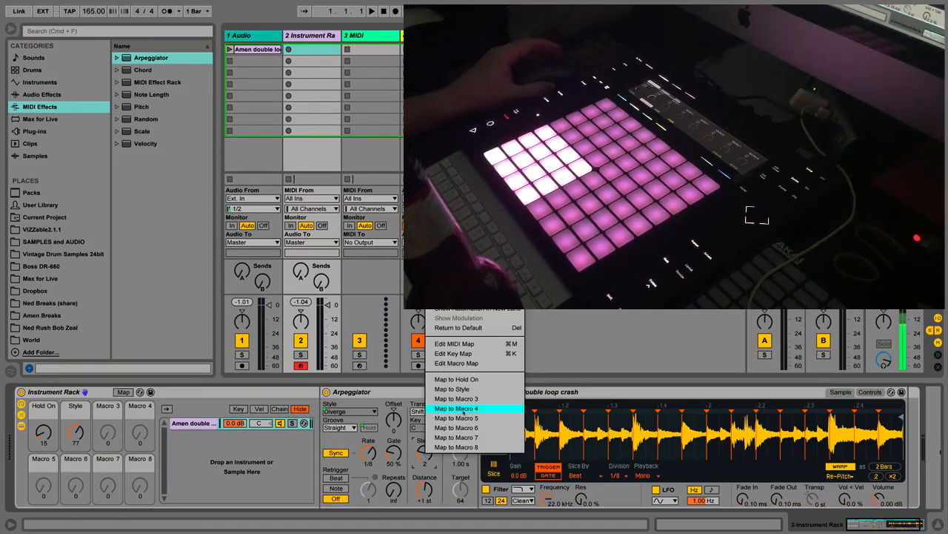
{"action": "left_click", "coordinate": [458, 399]}
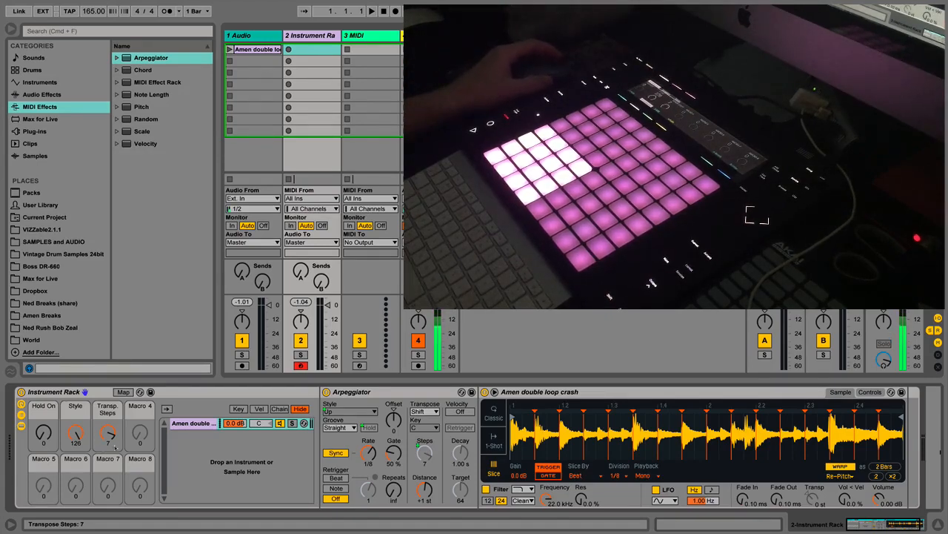
Group the Simpler into its own nested Instrument Rack after the Arpeggiator and show that rack's chain list.
{"action": "left_click", "coordinate": [577, 395]}
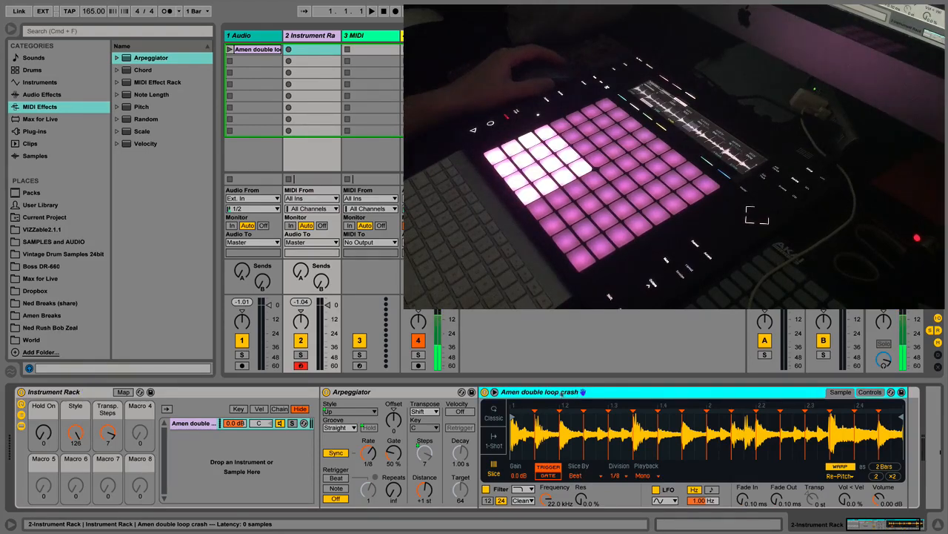
{"action": "right_click", "coordinate": [561, 392]}
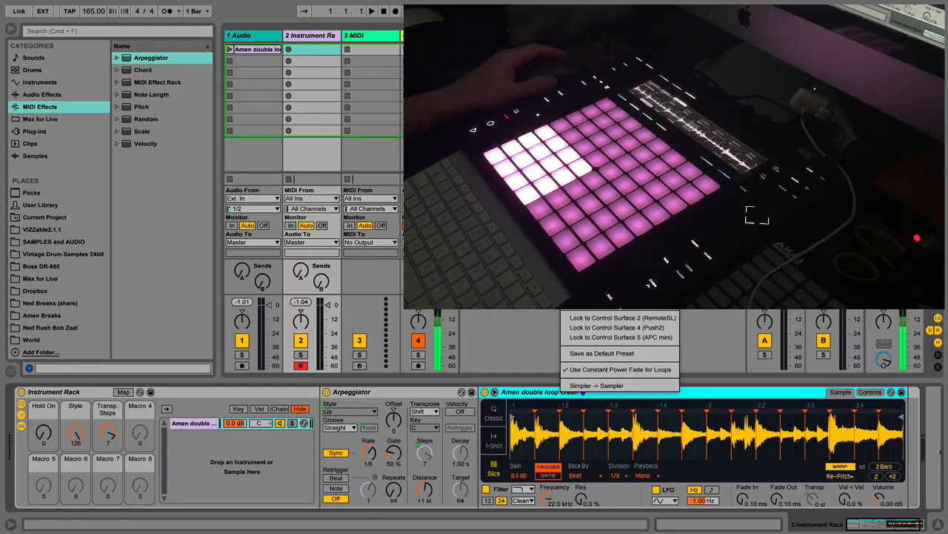
{"action": "left_click", "coordinate": [581, 292]}
{"action": "left_click", "coordinate": [486, 415]}
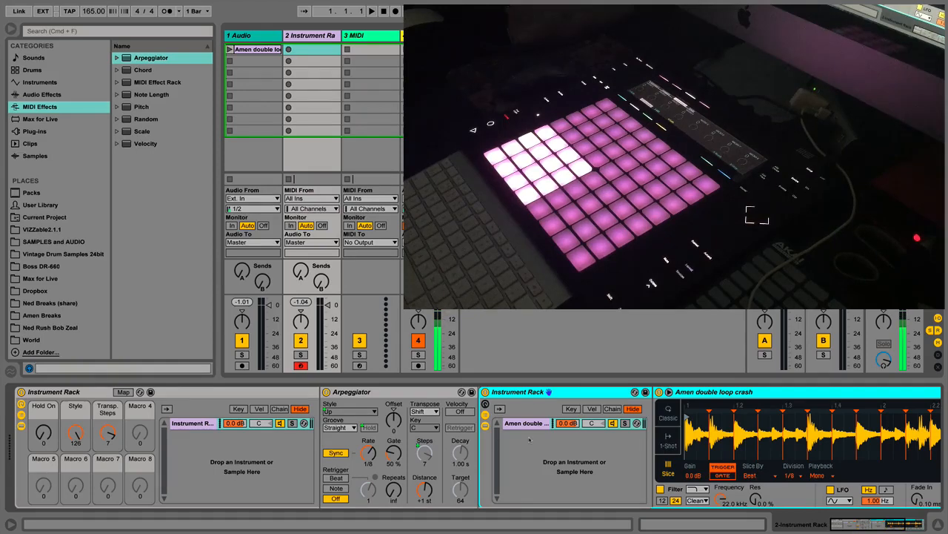
Duplicate the Amen double loop chain in the nested rack and reverse the sample in the copy.
{"action": "left_click", "coordinate": [531, 424]}
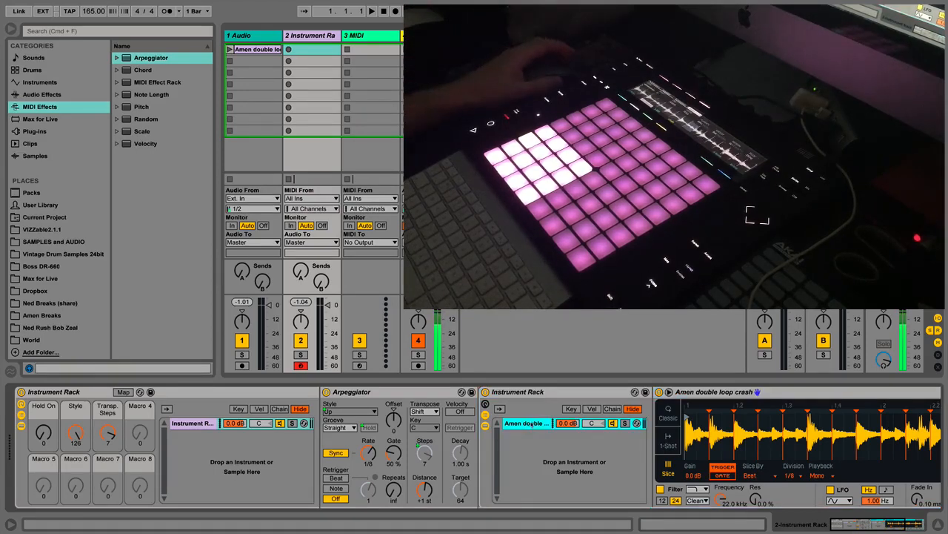
{"action": "right_click", "coordinate": [532, 423]}
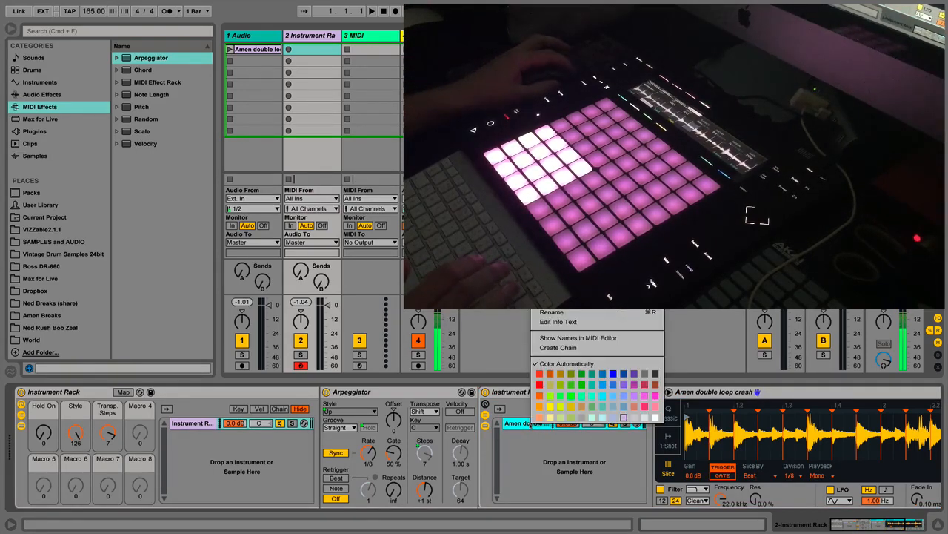
{"action": "left_click", "coordinate": [552, 289]}
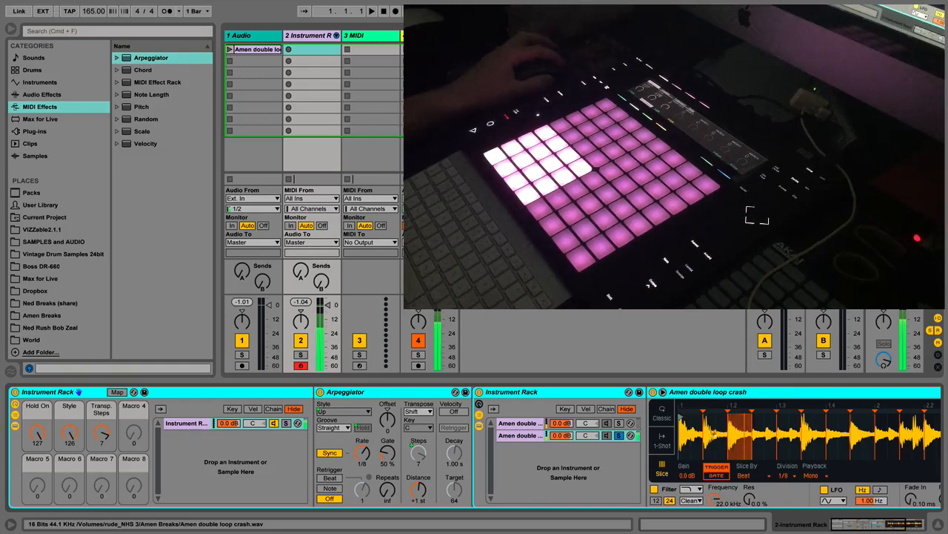
{"action": "right_click", "coordinate": [714, 430]}
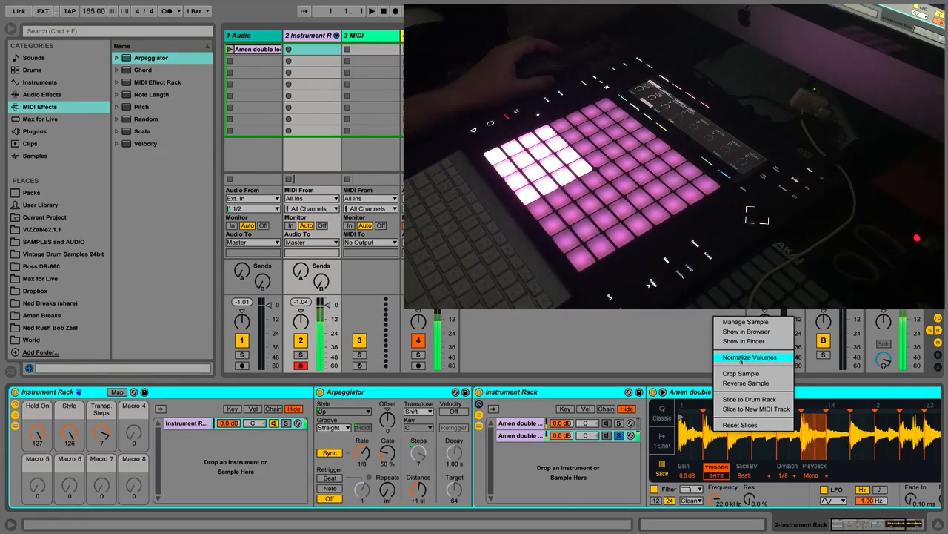
{"action": "left_click", "coordinate": [741, 359]}
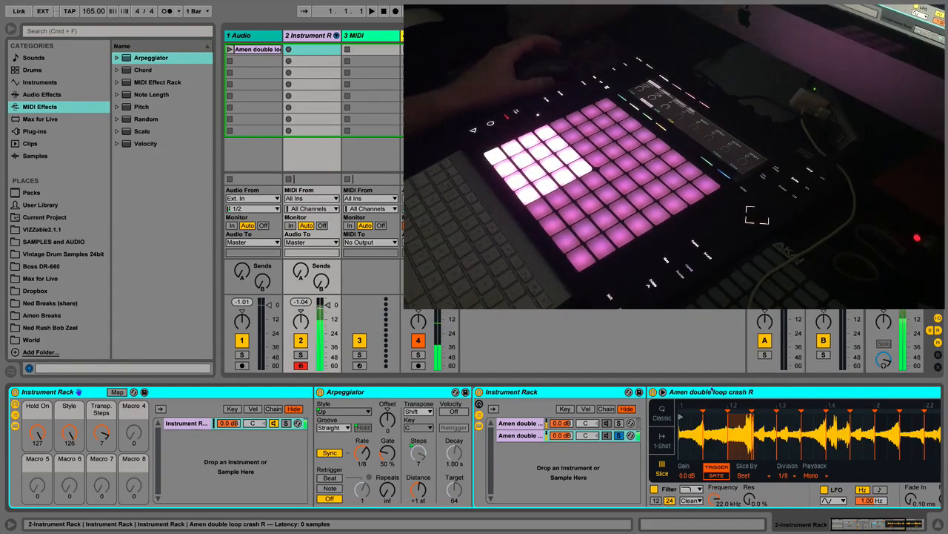
Duplicate the first, unreversed Amen chain to add a third chain to the nested rack.
{"action": "left_click", "coordinate": [522, 423]}
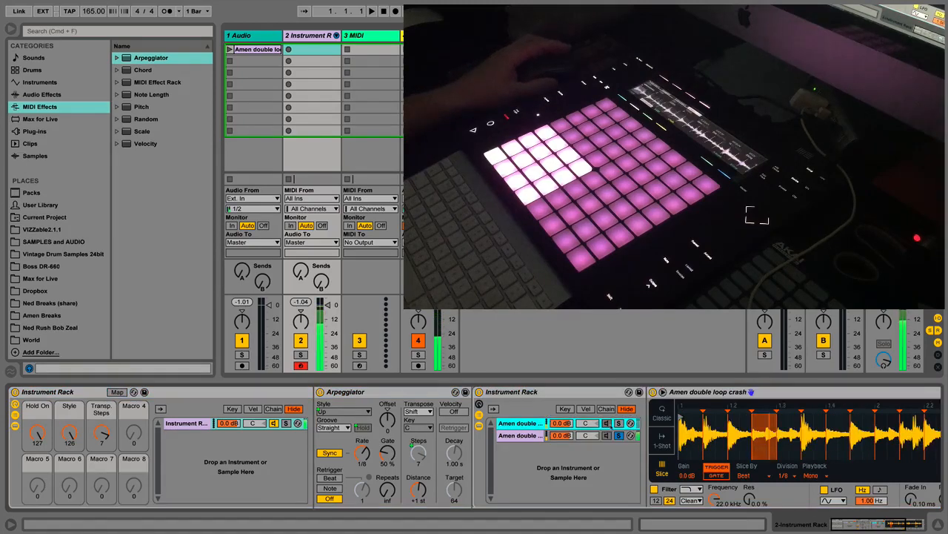
{"action": "left_click", "coordinate": [519, 435]}
{"action": "right_click", "coordinate": [526, 427]}
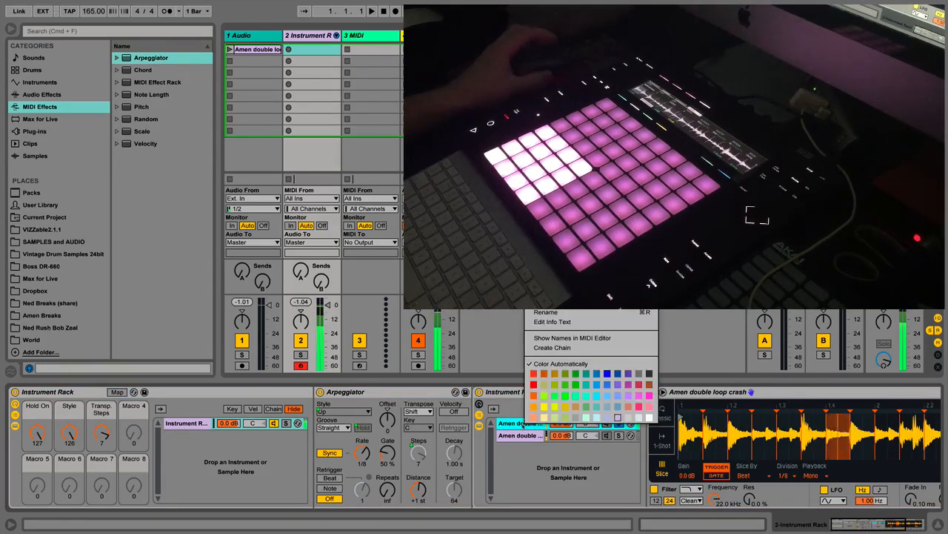
{"action": "left_click", "coordinate": [547, 290]}
{"action": "left_click", "coordinate": [619, 424]}
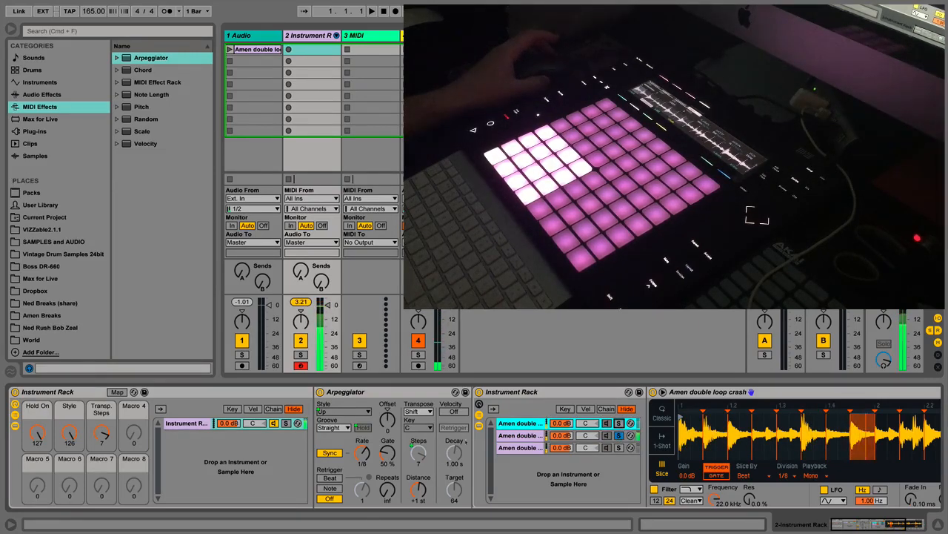
Add a Limiter audio effect to the Master track.
{"action": "left_click", "coordinate": [894, 35]}
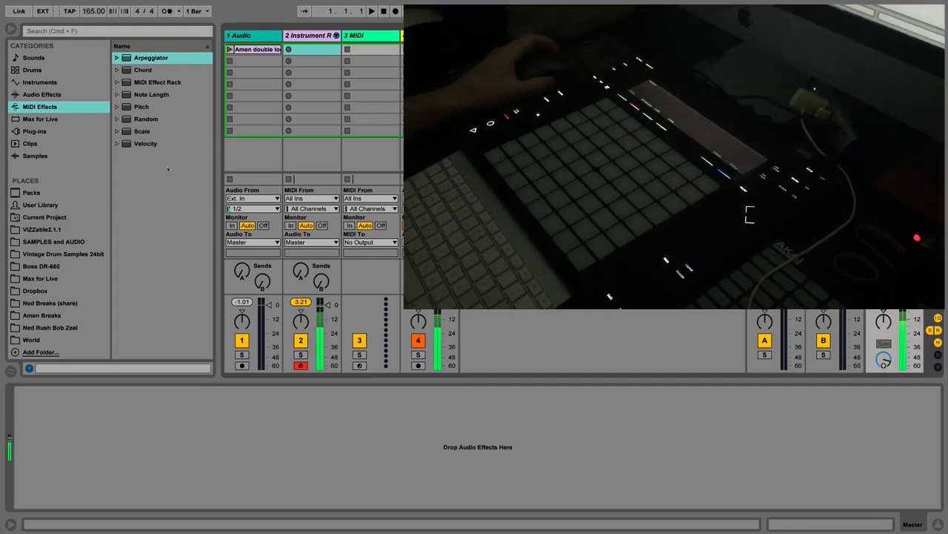
{"action": "left_click", "coordinate": [25, 95]}
{"action": "scroll", "coordinate": [145, 243], "scroll_direction": "down", "scroll_amount": 3}
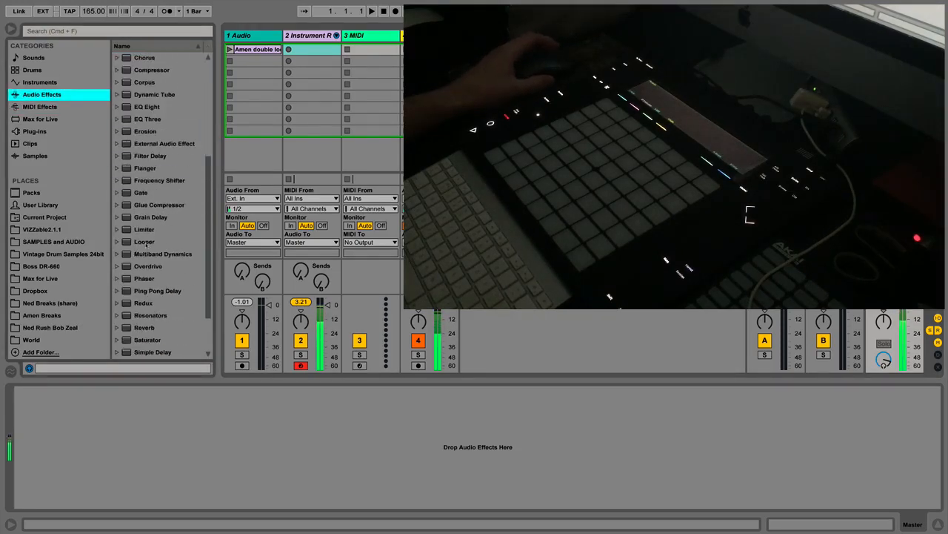
{"action": "left_click_drag", "start_coordinate": [126, 230], "coordinate": [190, 461]}
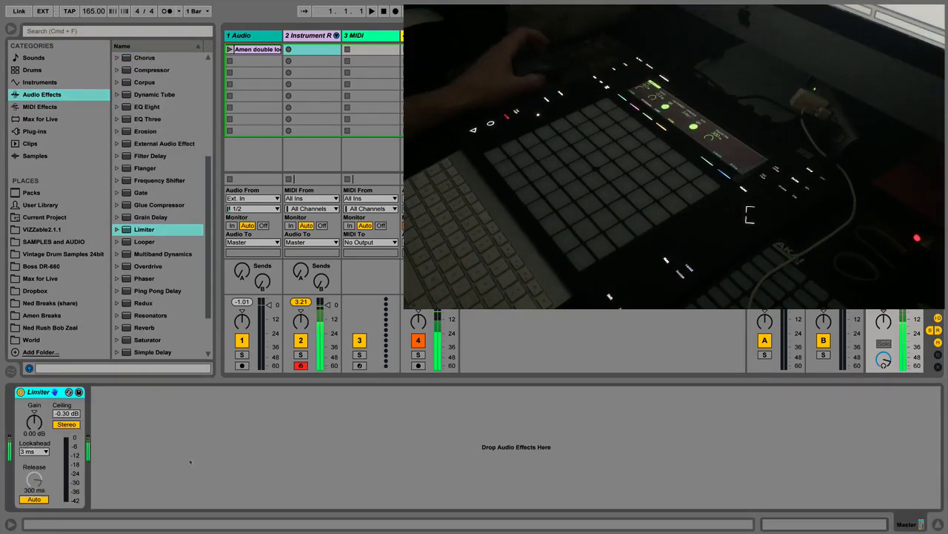
Turn off warping in the second Amen chain on track 2, enable its pitch envelope and set the LFO's pitch amount to 100%.
{"action": "left_click", "coordinate": [304, 35]}
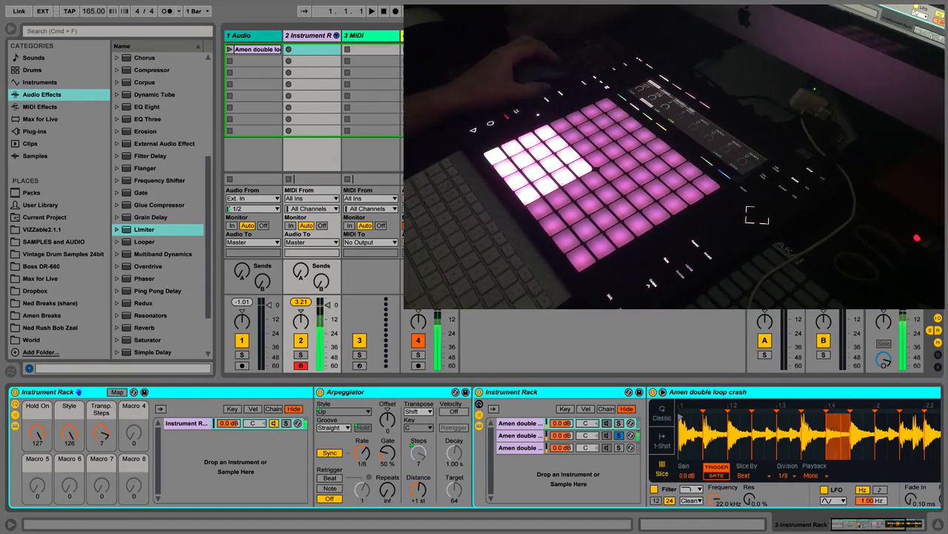
{"action": "scroll", "coordinate": [800, 495], "scroll_direction": "right", "scroll_amount": 5}
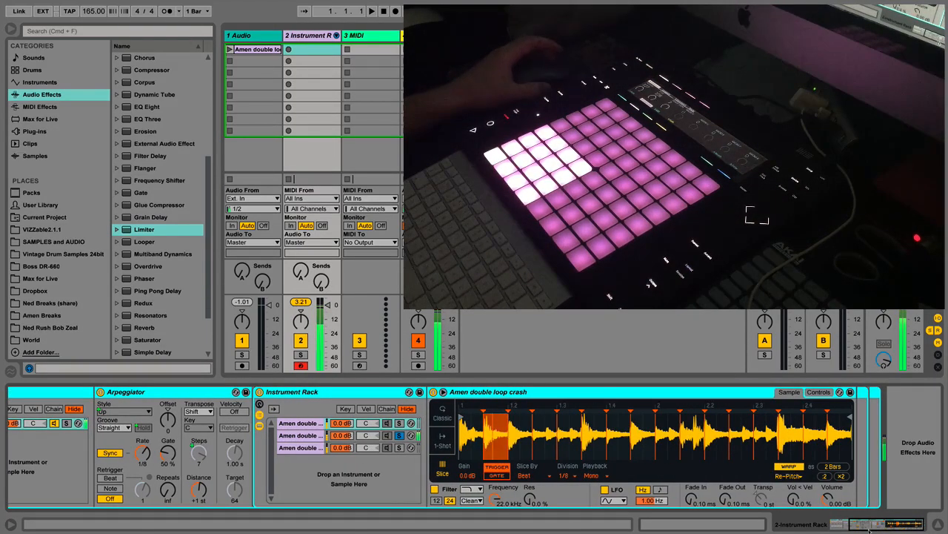
{"action": "left_click", "coordinate": [789, 466]}
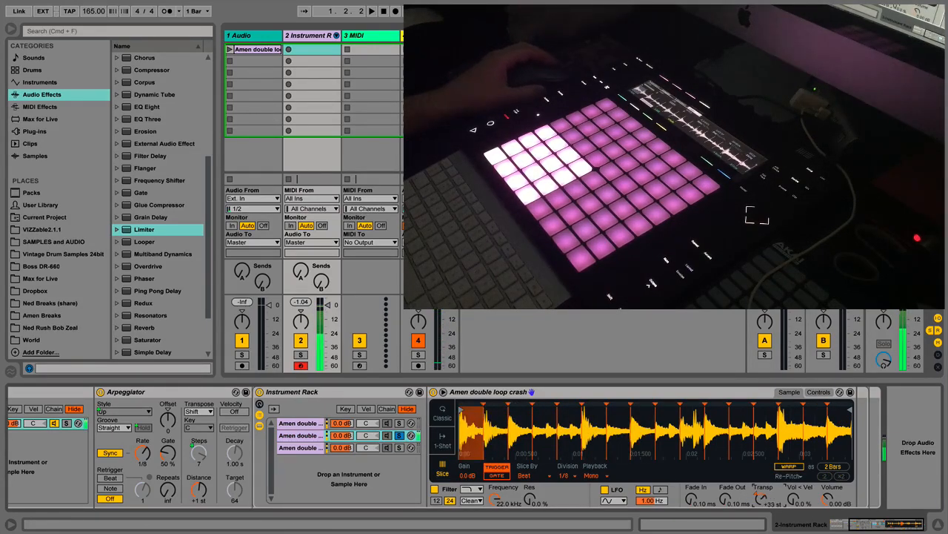
{"action": "left_click", "coordinate": [819, 392]}
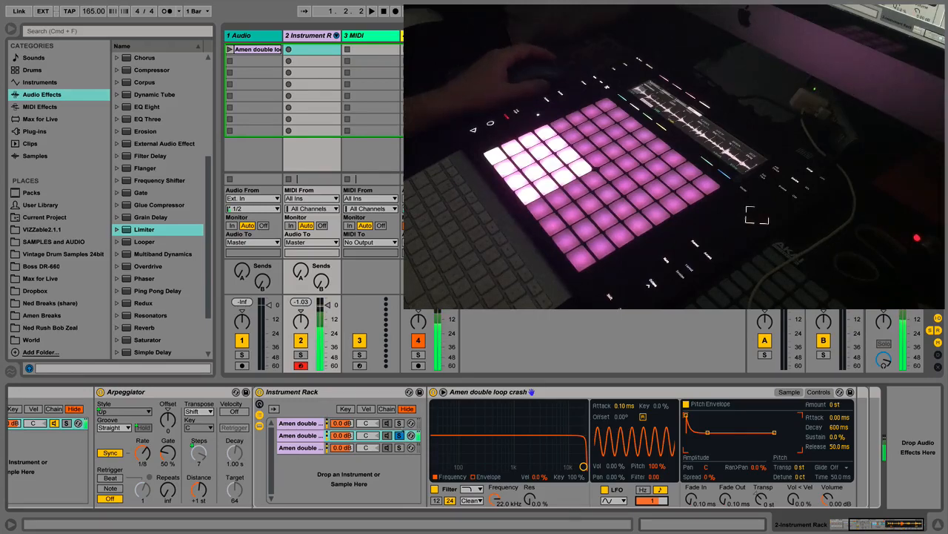
Solo the first Amen chain instead of the second and duplicate it as a fourth chain in the nested rack.
{"action": "left_click", "coordinate": [400, 425]}
{"action": "left_click", "coordinate": [401, 436]}
{"action": "left_click", "coordinate": [309, 423]}
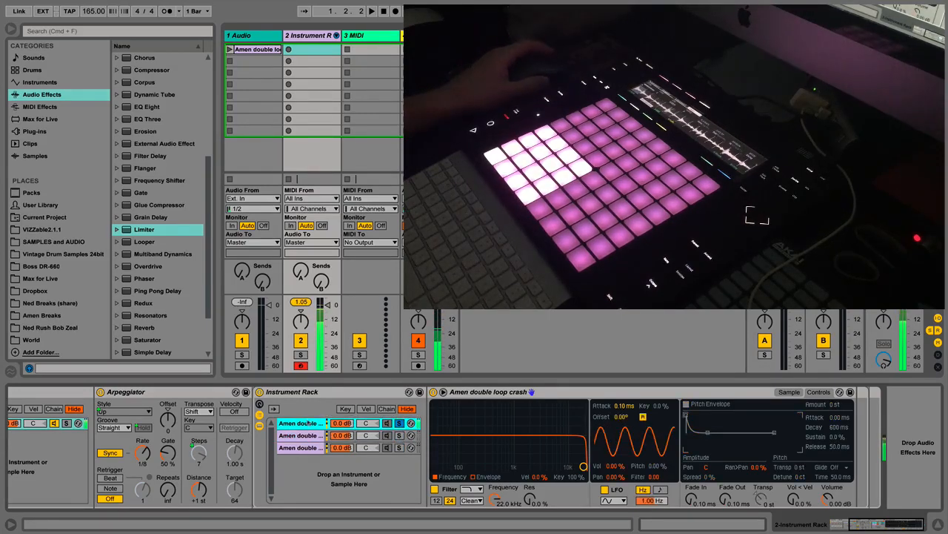
{"action": "right_click", "coordinate": [307, 423]}
{"action": "left_click", "coordinate": [329, 294]}
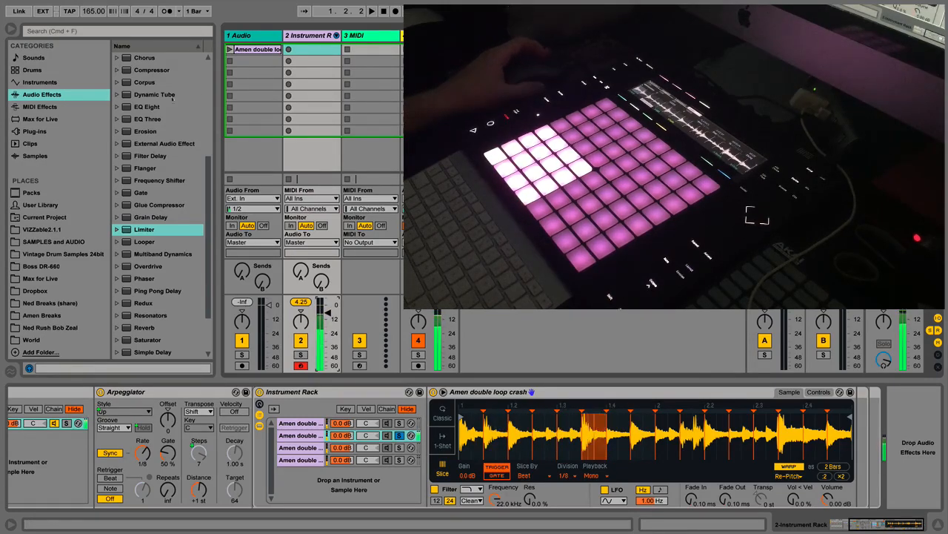
Insert an Arpeggiator before the Simpler in the soloed second chain of the nested rack.
{"action": "left_click", "coordinate": [43, 95]}
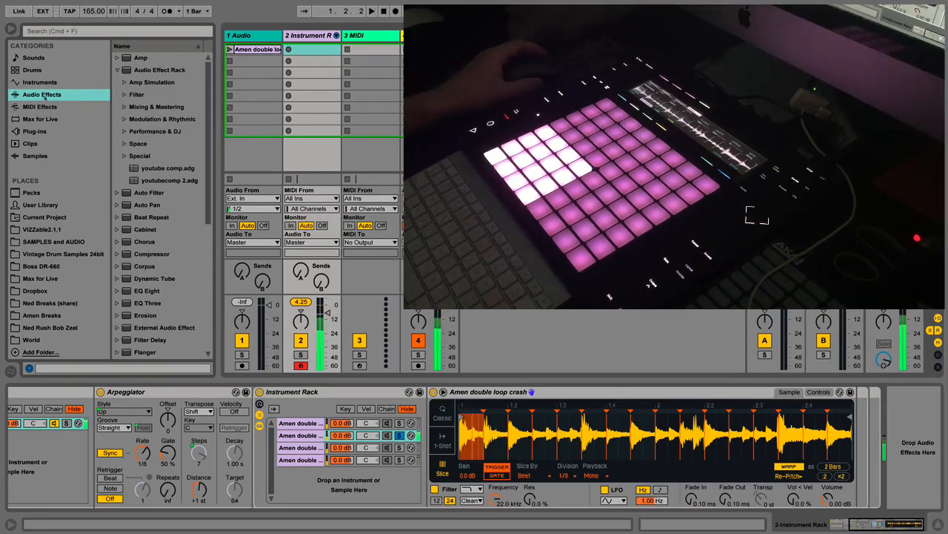
{"action": "left_click", "coordinate": [96, 110]}
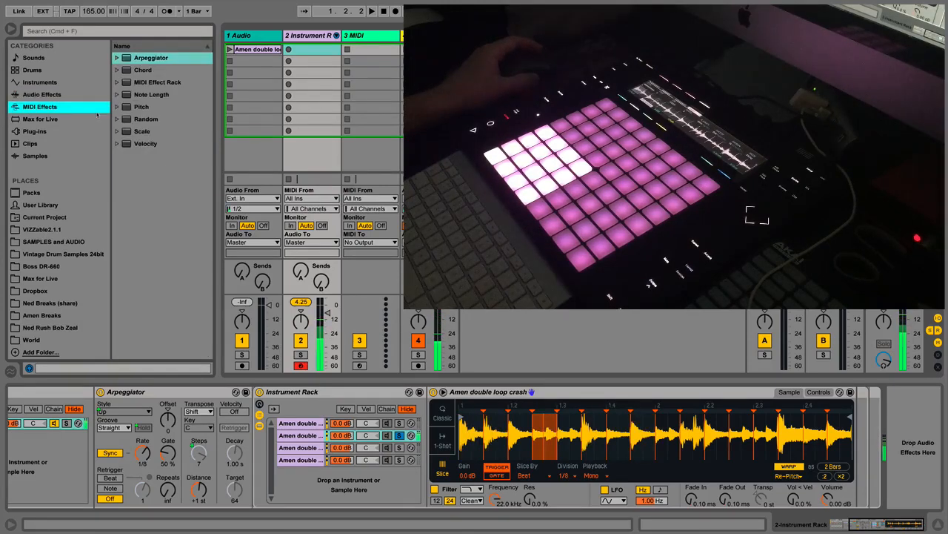
{"action": "left_click_drag", "start_coordinate": [147, 58], "coordinate": [501, 424]}
Set the chain's new Arpeggiator to a free-running rate of 13.9 ms with a 102% gate.
{"action": "left_click_drag", "start_coordinate": [475, 453], "coordinate": [475, 433]}
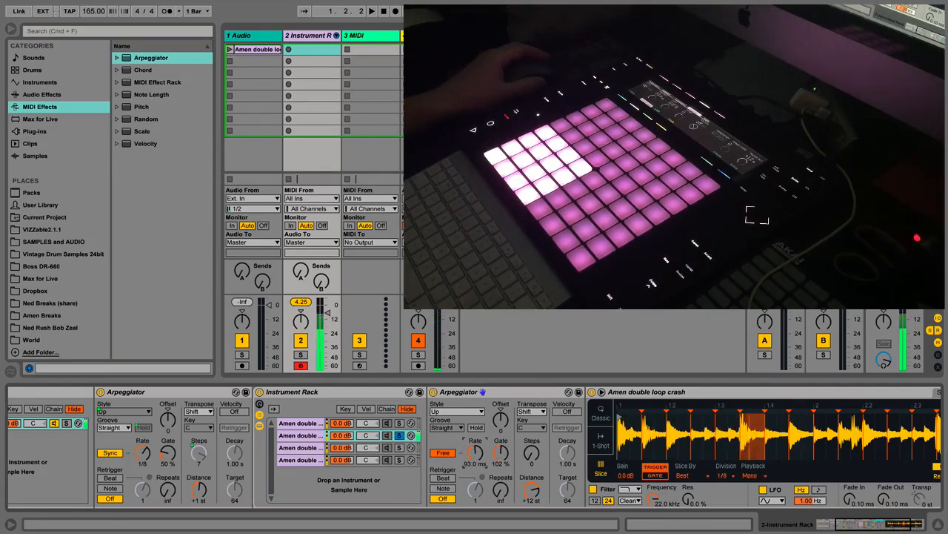
{"action": "left_click", "coordinate": [444, 453]}
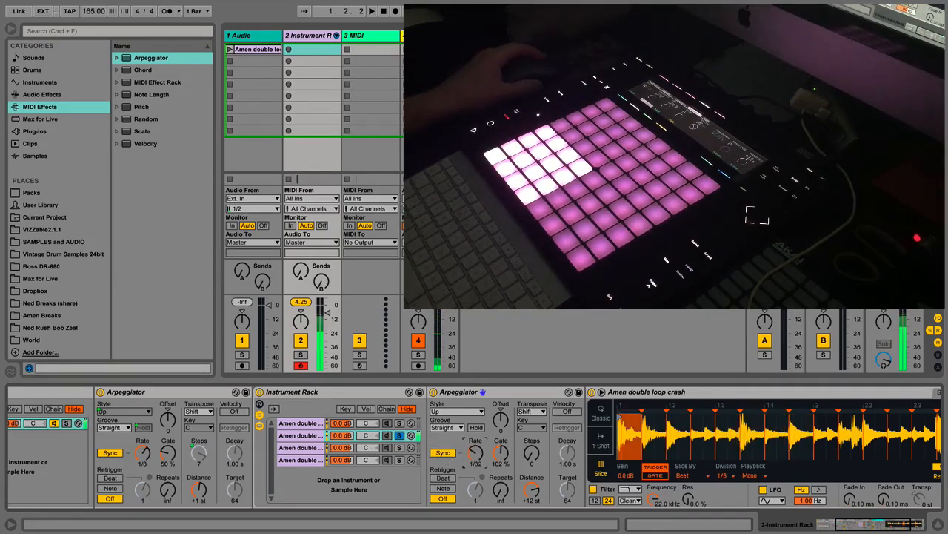
{"action": "left_click_drag", "start_coordinate": [475, 453], "coordinate": [475, 458]}
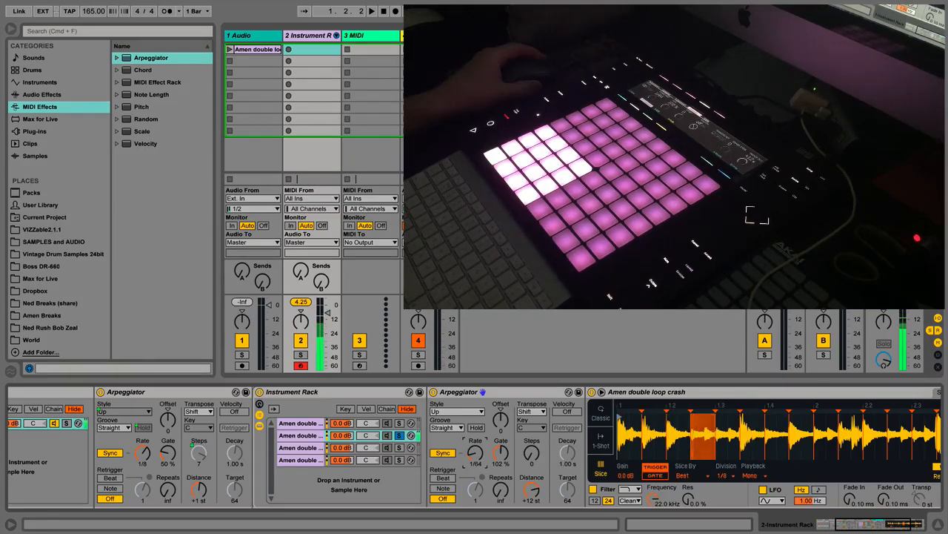
{"action": "left_click", "coordinate": [443, 453]}
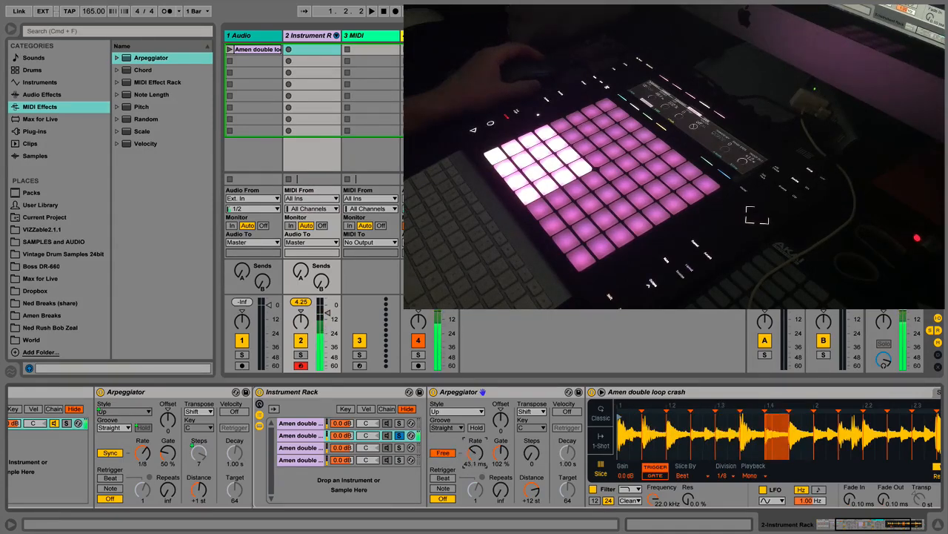
{"action": "left_click_drag", "start_coordinate": [475, 453], "coordinate": [475, 474]}
{"action": "left_click_drag", "start_coordinate": [851, 526], "coordinate": [865, 527]}
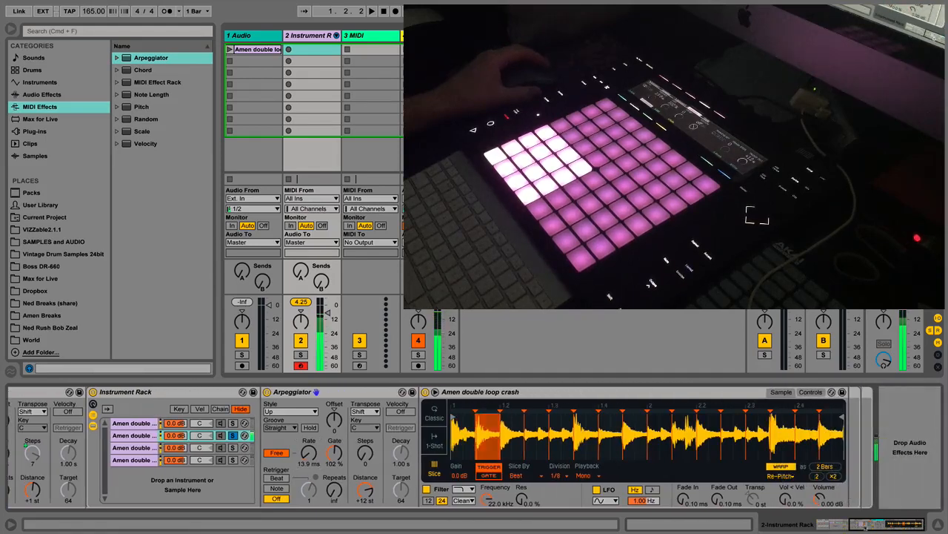
Duplicate the arpeggiated second chain in the nested rack and select the copy below it.
{"action": "left_click", "coordinate": [811, 392]}
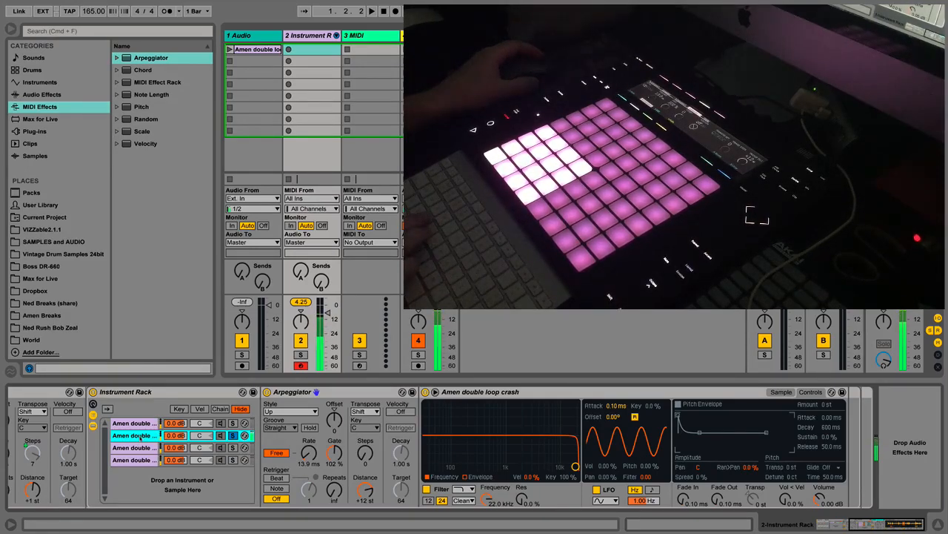
{"action": "key", "text": "super+d"}
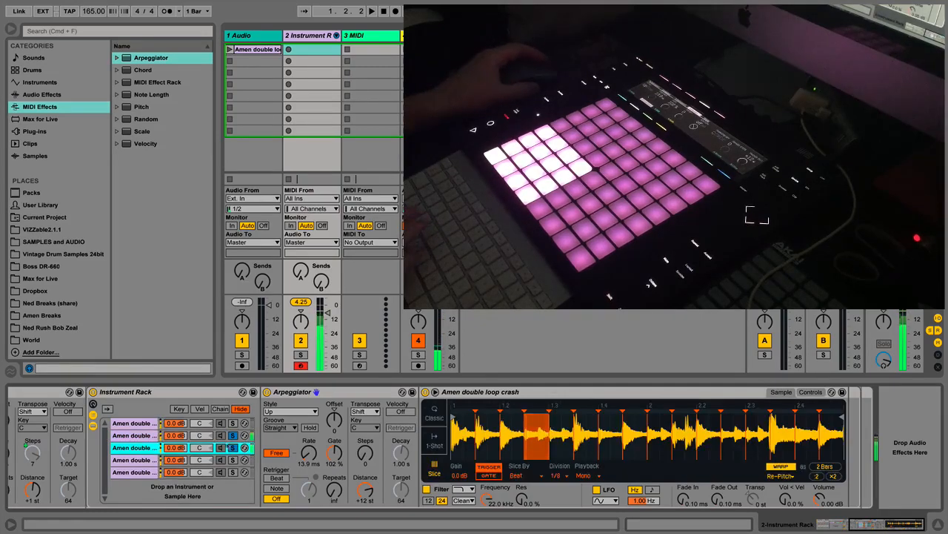
{"action": "left_click", "coordinate": [140, 436]}
{"action": "left_click", "coordinate": [140, 448]}
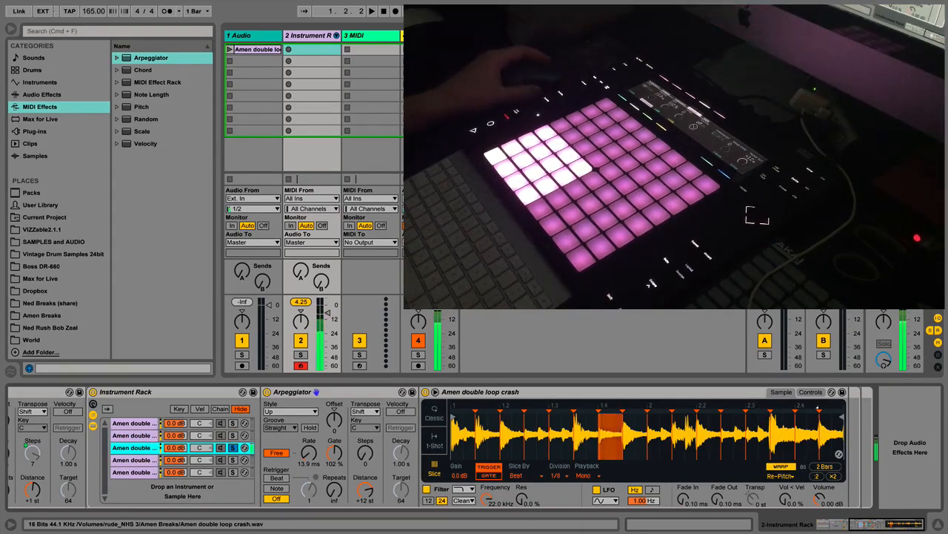
Turn off warping in the copied chain's Simpler, enable its pitch envelope and modulate pitch 100% with the LFO at 0.43 Hz.
{"action": "left_click", "coordinate": [811, 392]}
{"action": "left_click", "coordinate": [777, 392]}
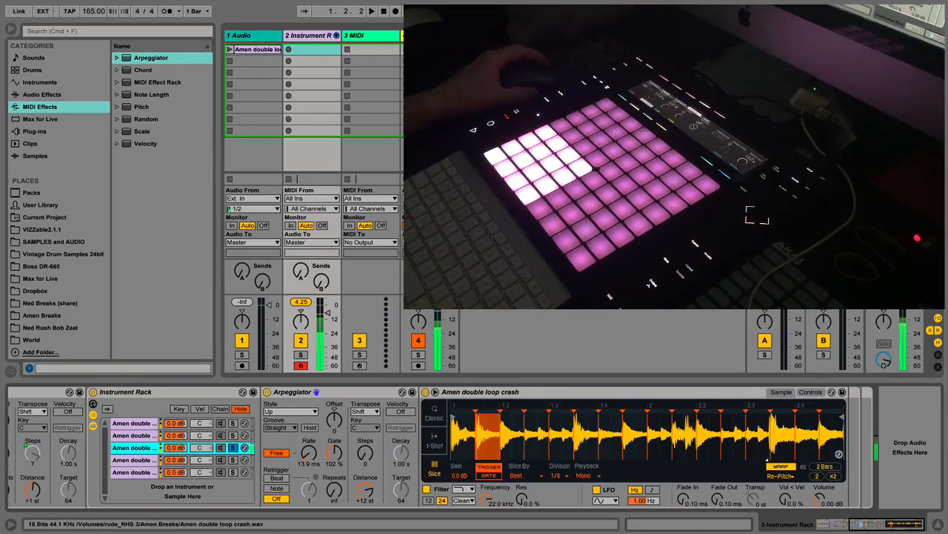
{"action": "left_click", "coordinate": [782, 466]}
{"action": "left_click", "coordinate": [811, 392]}
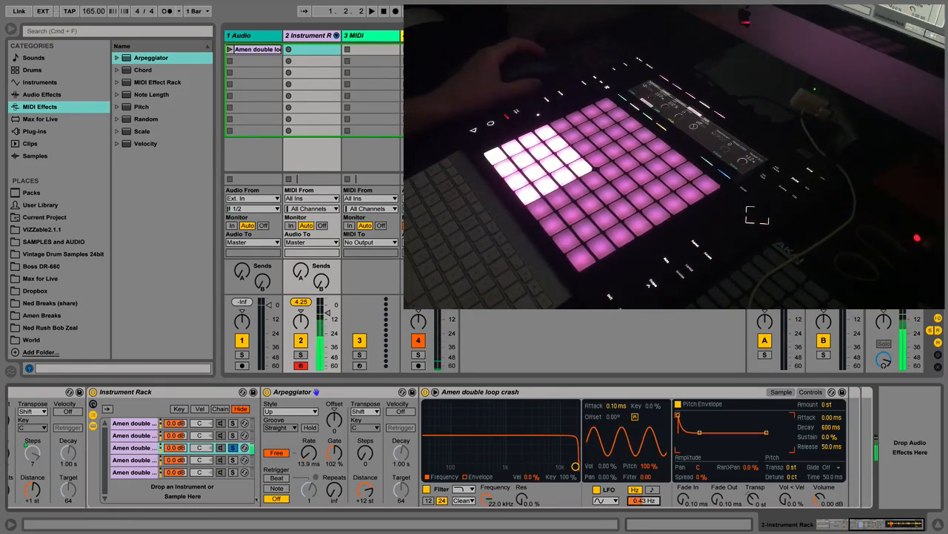
Duplicate the second chain again and sweep the copy's 4.75 kHz filter with the LFO at 0.19 Hz, amount 24.0, then unsolo it.
{"action": "left_click", "coordinate": [144, 436]}
{"action": "left_click", "coordinate": [141, 449]}
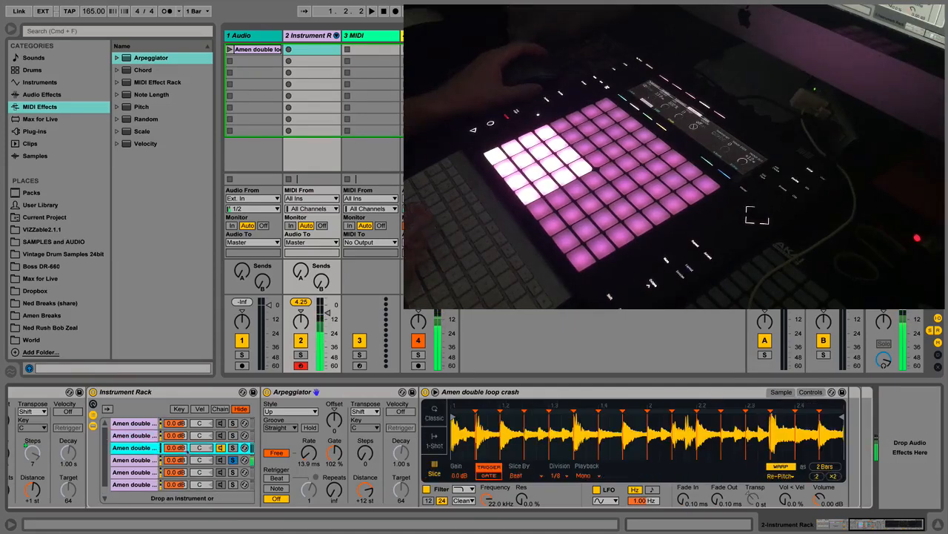
{"action": "left_click", "coordinate": [140, 447]}
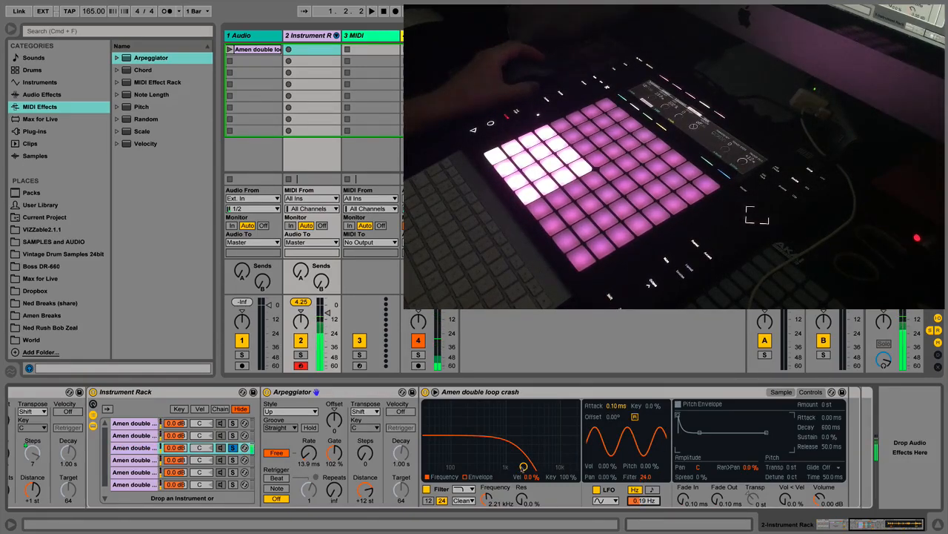
{"action": "left_click", "coordinate": [233, 448]}
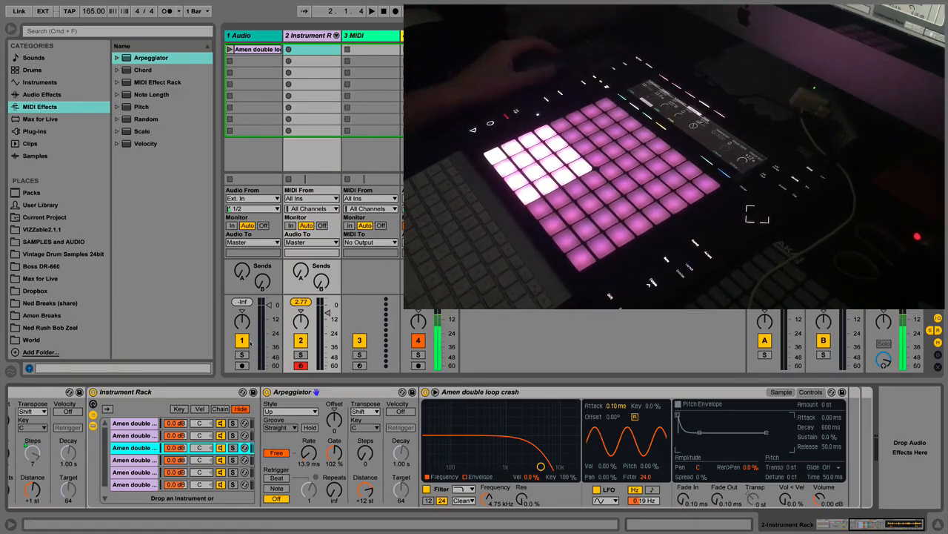
Duplicate the first Amen chain without the extra Arpeggiator and leave only the copy selected and soloed.
{"action": "left_click", "coordinate": [136, 423]}
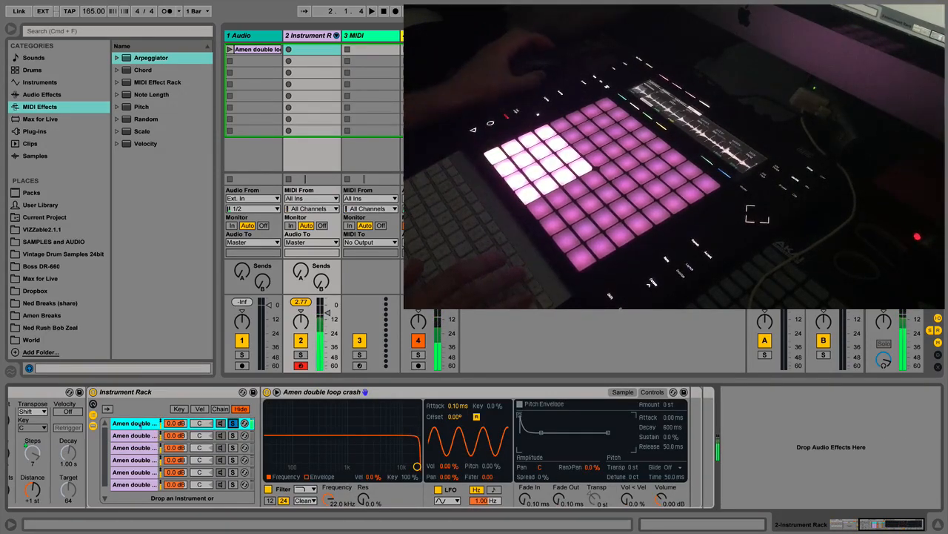
{"action": "right_click", "coordinate": [139, 423]}
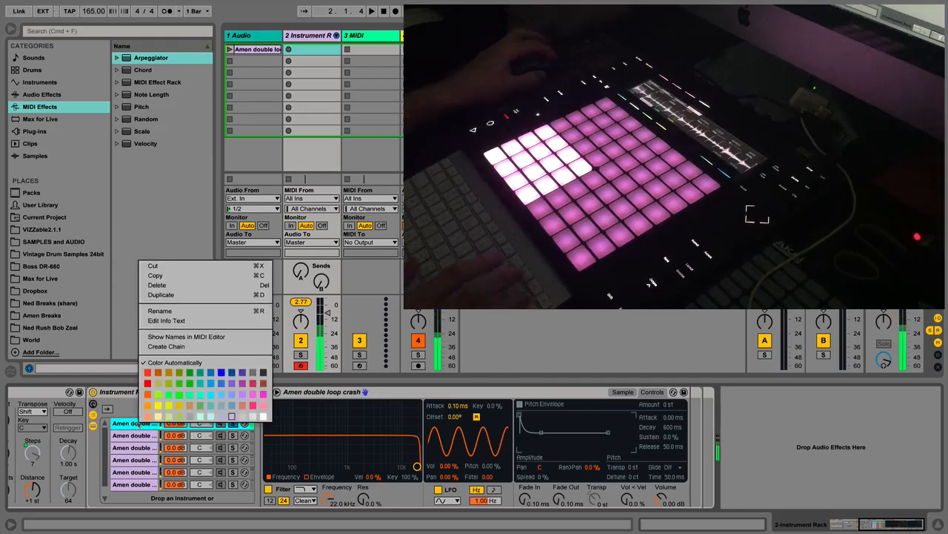
{"action": "left_click", "coordinate": [187, 295]}
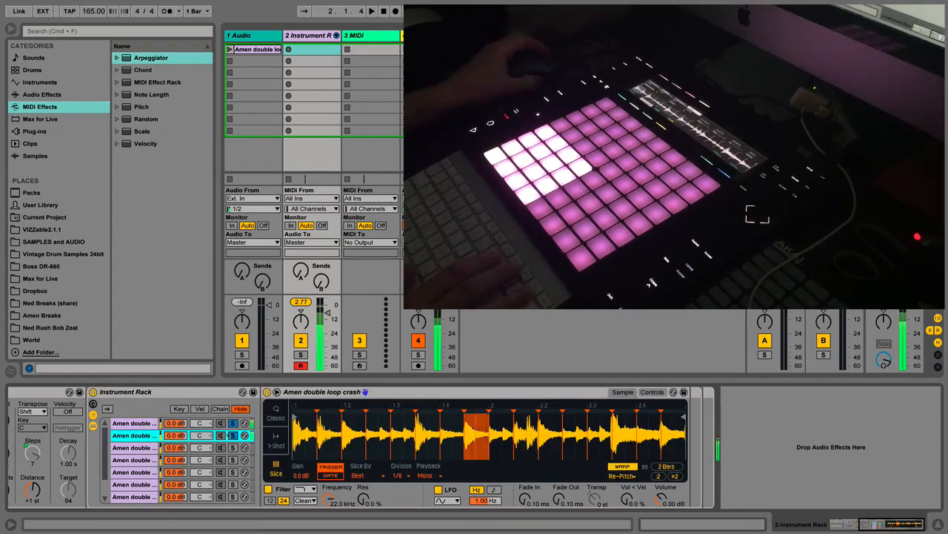
{"action": "left_click", "coordinate": [136, 435]}
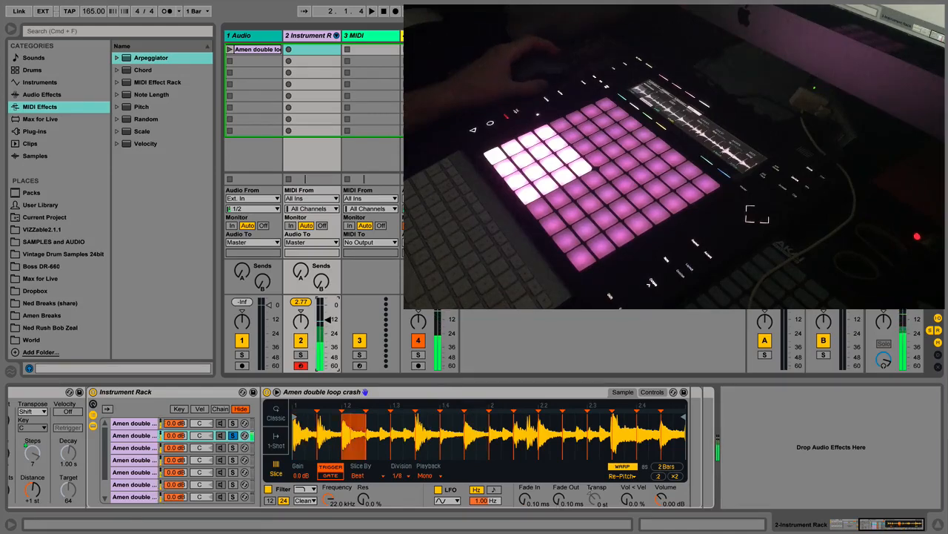
{"action": "left_click", "coordinate": [653, 392]}
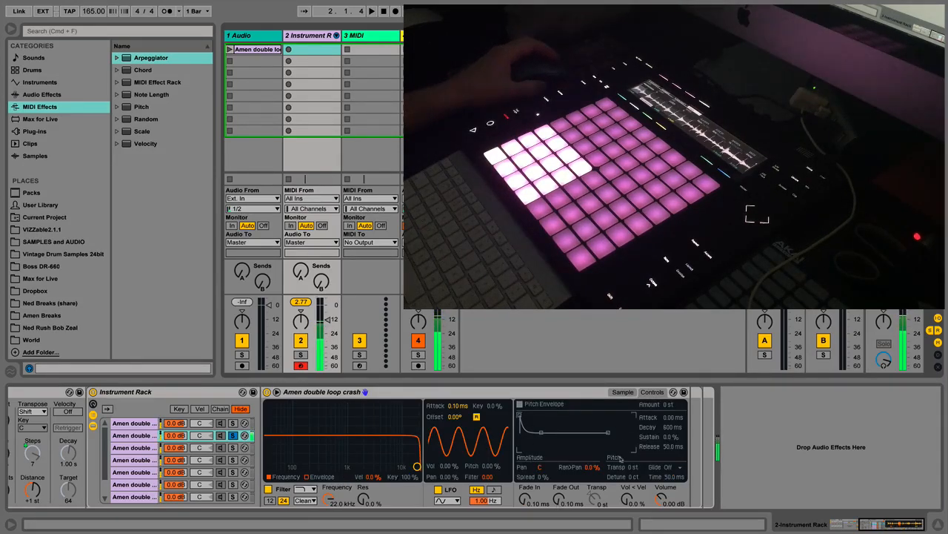
{"action": "left_click", "coordinate": [624, 392]}
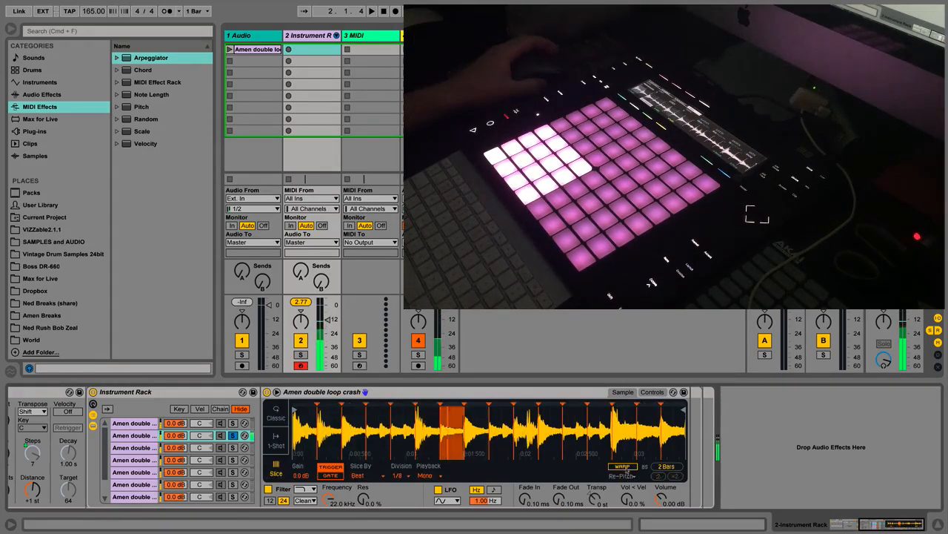
{"action": "left_click", "coordinate": [653, 392]}
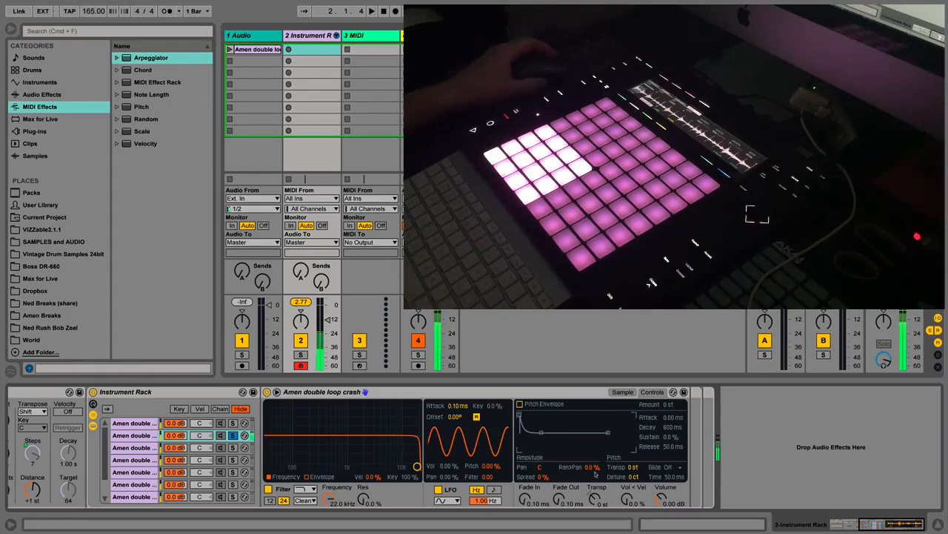
{"action": "left_click", "coordinate": [623, 392]}
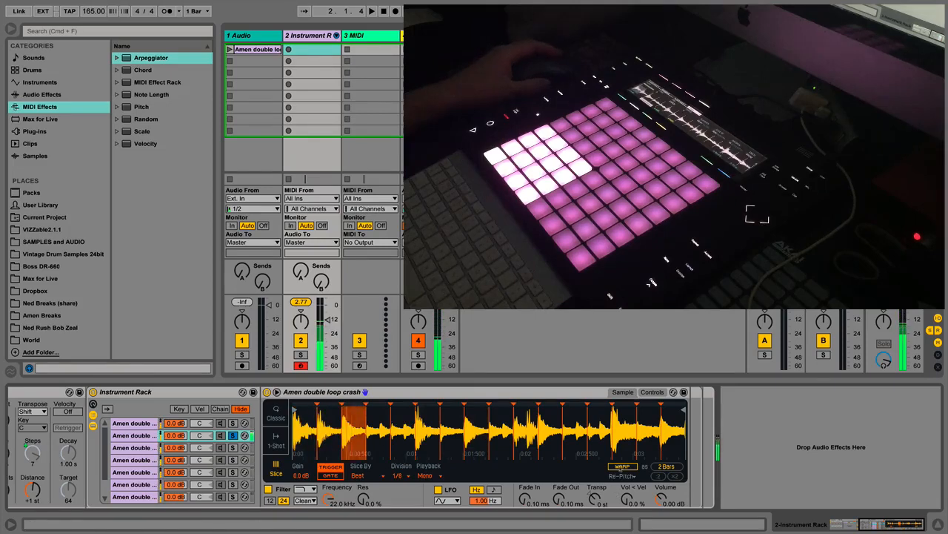
{"action": "left_click", "coordinate": [621, 467]}
Set the second chain's Simpler Fade Out to 2.00 s and add a Gate audio effect after the Simpler.
{"action": "left_click_drag", "start_coordinate": [560, 499], "coordinate": [560, 444]}
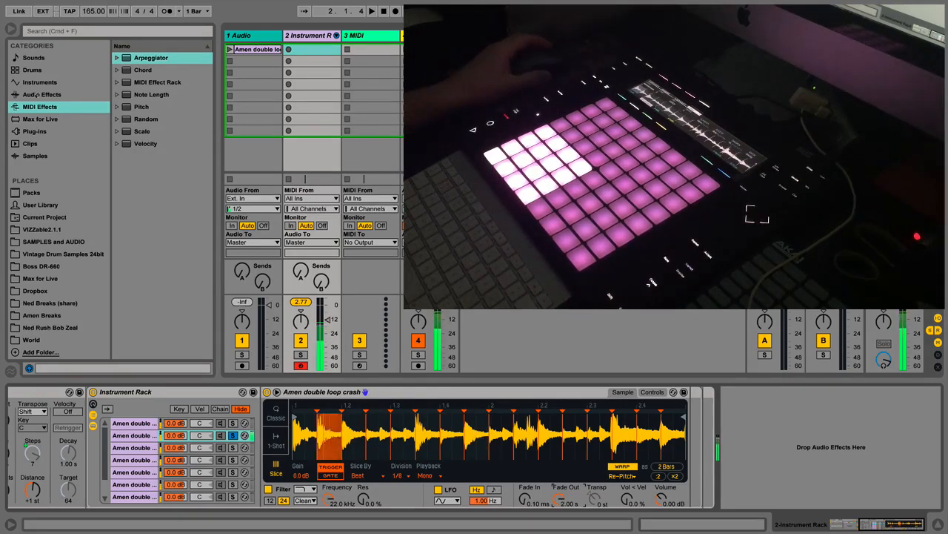
{"action": "left_click", "coordinate": [62, 95]}
{"action": "scroll", "coordinate": [164, 156], "scroll_direction": "down", "scroll_amount": 4}
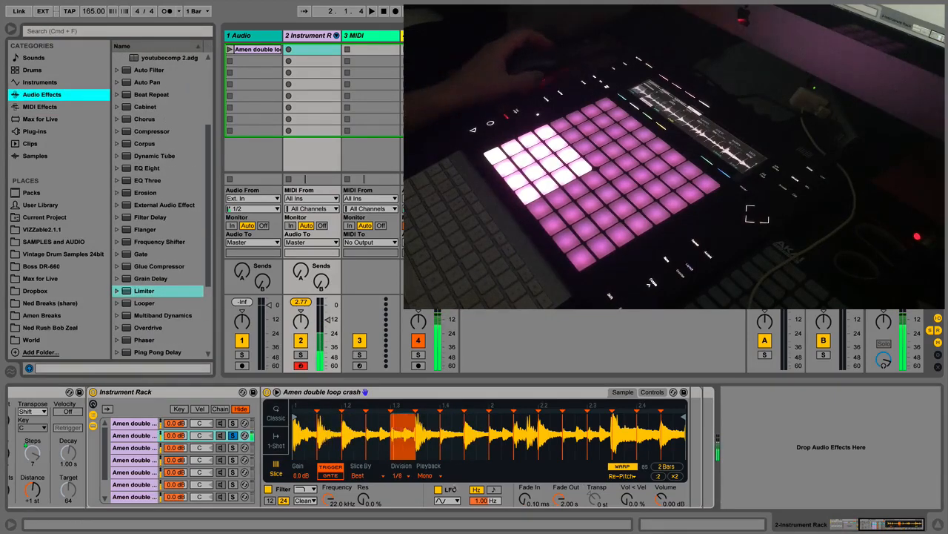
{"action": "left_click_drag", "start_coordinate": [127, 255], "coordinate": [824, 449]}
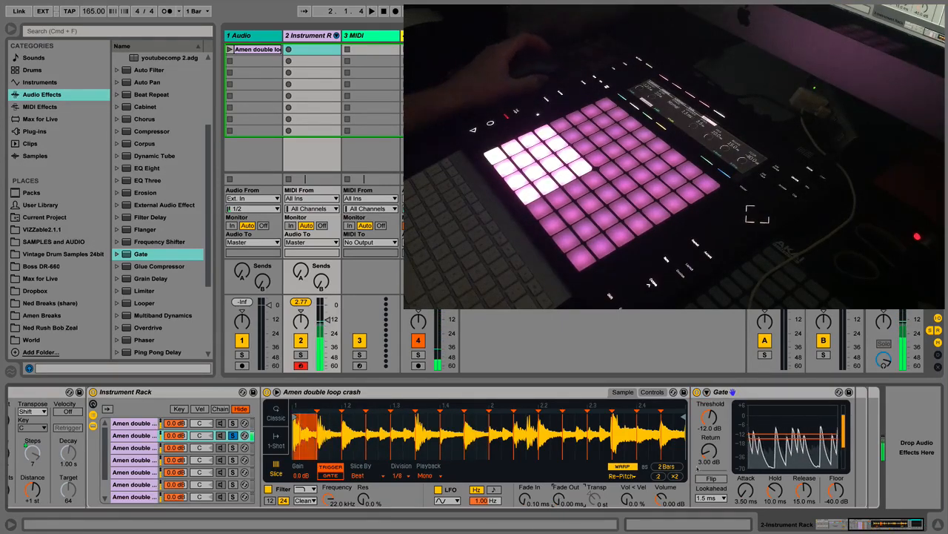
Set the Gate's Hold to 5.70 ms and Release to 0.10 ms, and append a Reverb with Size 1.40, Decay Time 8.96 s and Dry/Wet 36%.
{"action": "left_click_drag", "start_coordinate": [775, 490], "coordinate": [804, 520]}
{"action": "left_click_drag", "start_coordinate": [775, 490], "coordinate": [775, 486]}
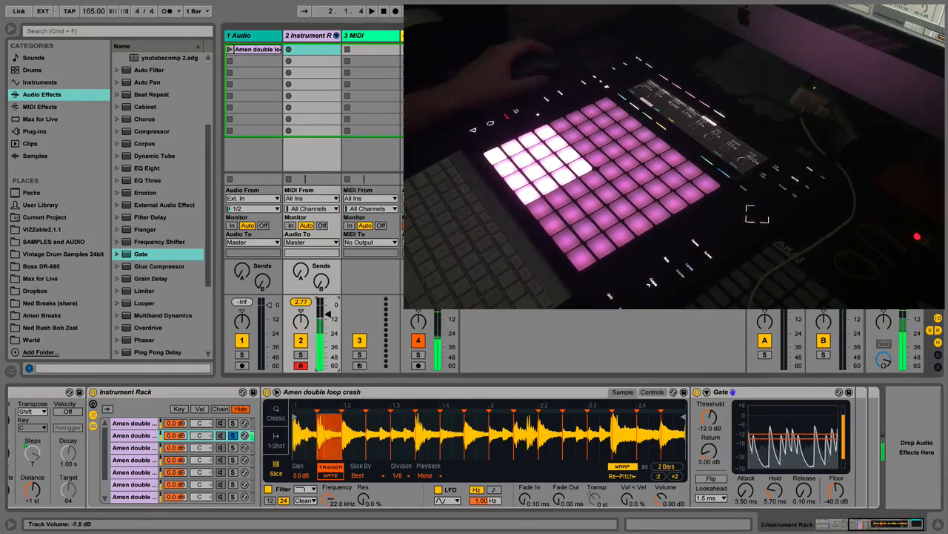
{"action": "scroll", "coordinate": [150, 279], "scroll_direction": "down", "scroll_amount": 5}
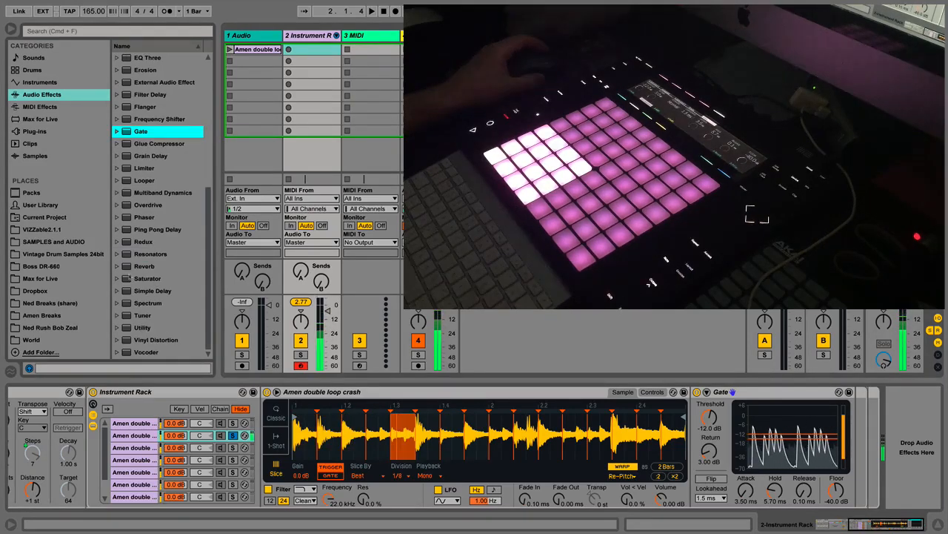
{"action": "left_click_drag", "start_coordinate": [148, 266], "coordinate": [832, 429]}
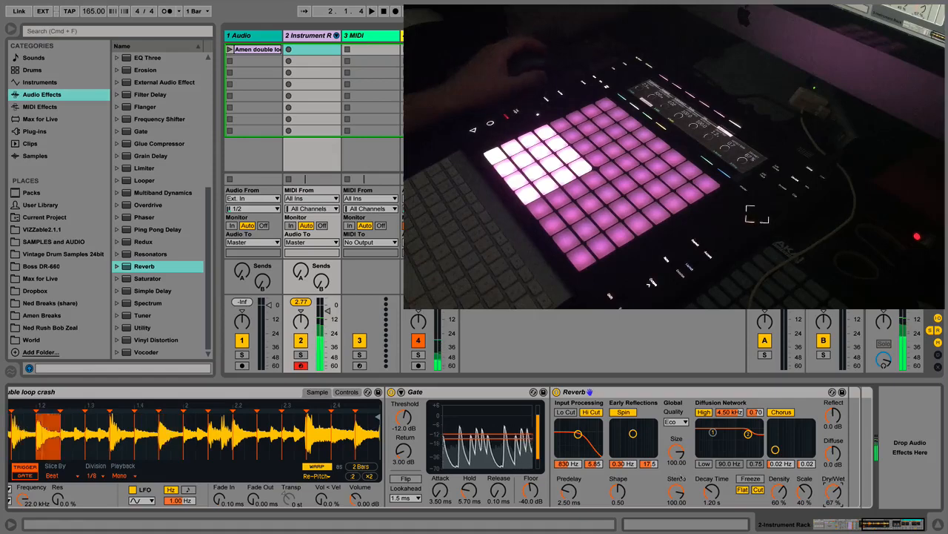
{"action": "left_click_drag", "start_coordinate": [675, 452], "coordinate": [712, 466]}
{"action": "left_click_drag", "start_coordinate": [834, 491], "coordinate": [834, 514]}
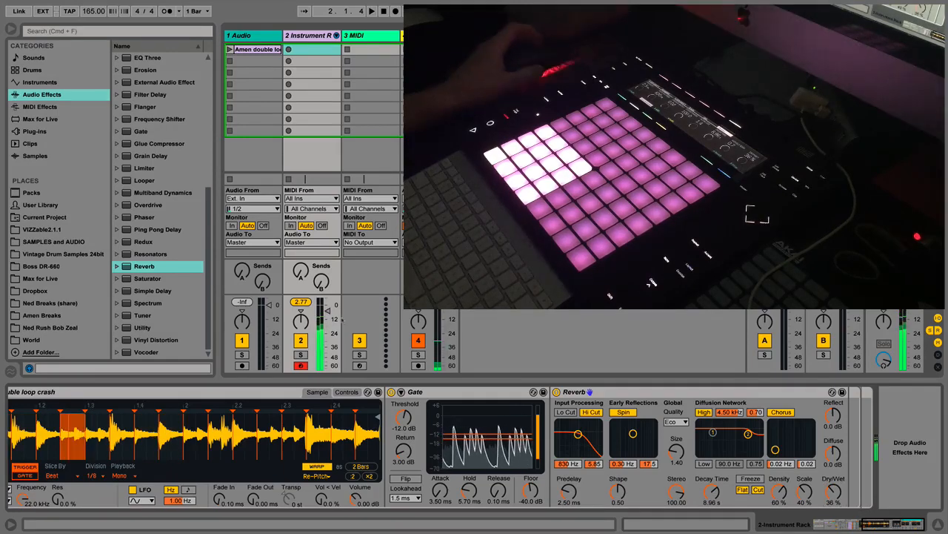
Add a Glue Compressor after the whole Instrument Rack with Threshold -22.2 dB and Makeup 10.8 dB.
{"action": "left_click_drag", "start_coordinate": [160, 144], "coordinate": [873, 482]}
{"action": "left_click_drag", "start_coordinate": [773, 480], "coordinate": [772, 519]}
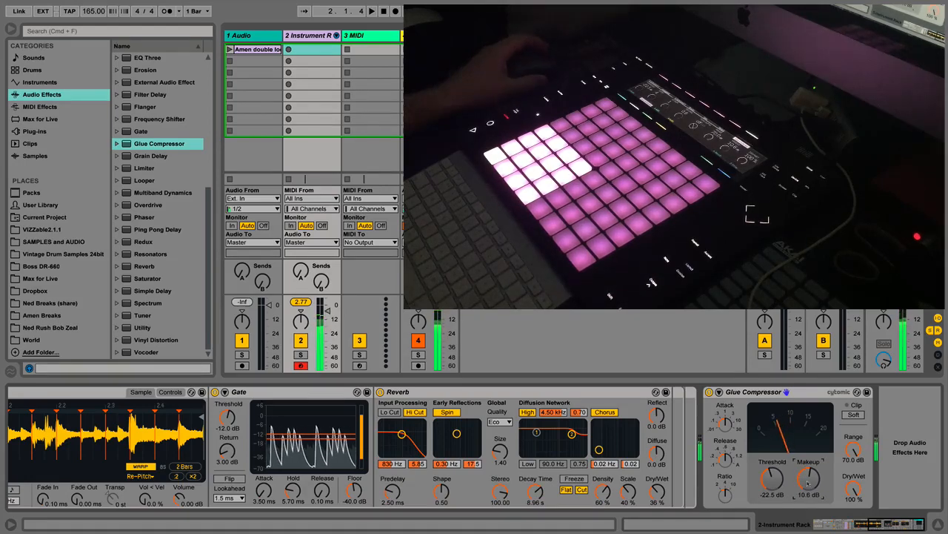
{"action": "left_click_drag", "start_coordinate": [319, 312], "coordinate": [328, 365]}
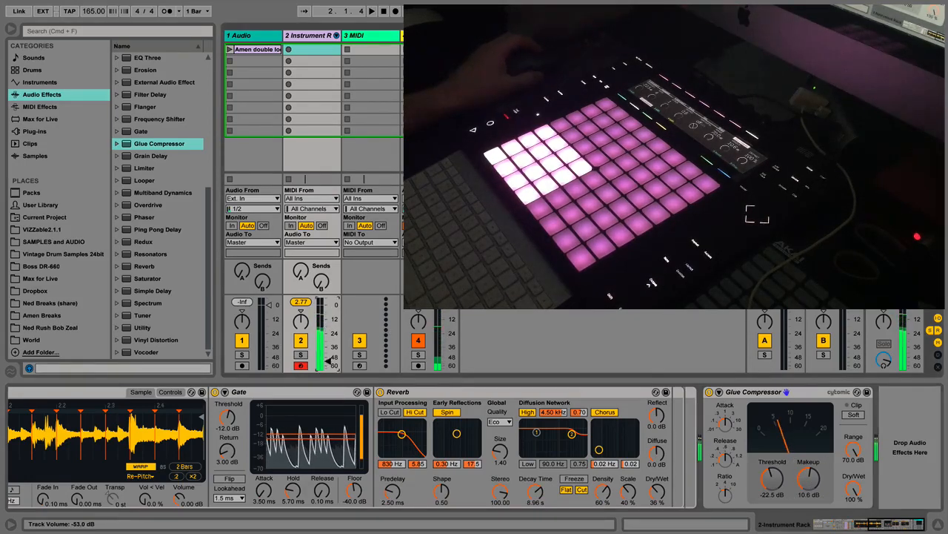
{"action": "left_click", "coordinate": [769, 485]}
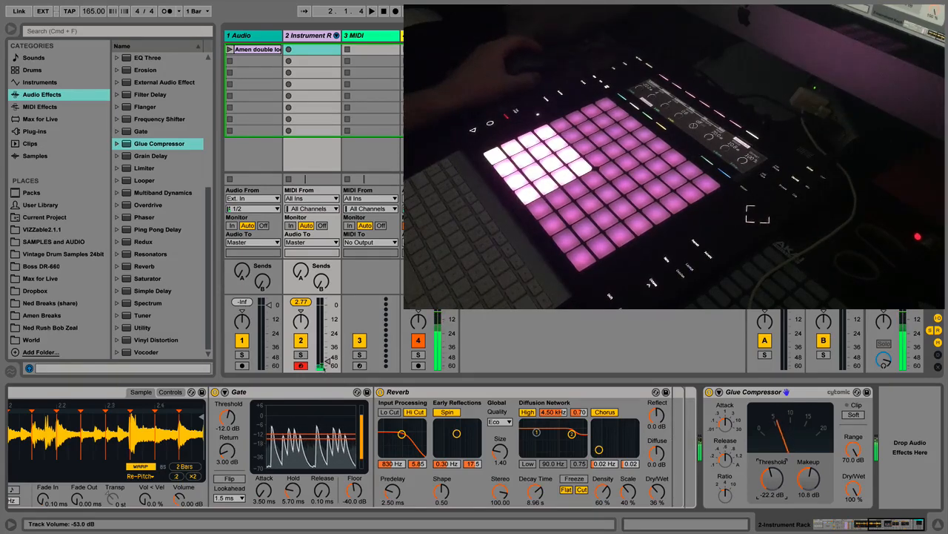
{"action": "left_click_drag", "start_coordinate": [326, 360], "coordinate": [328, 346]}
{"action": "left_click_drag", "start_coordinate": [328, 313], "coordinate": [328, 363]}
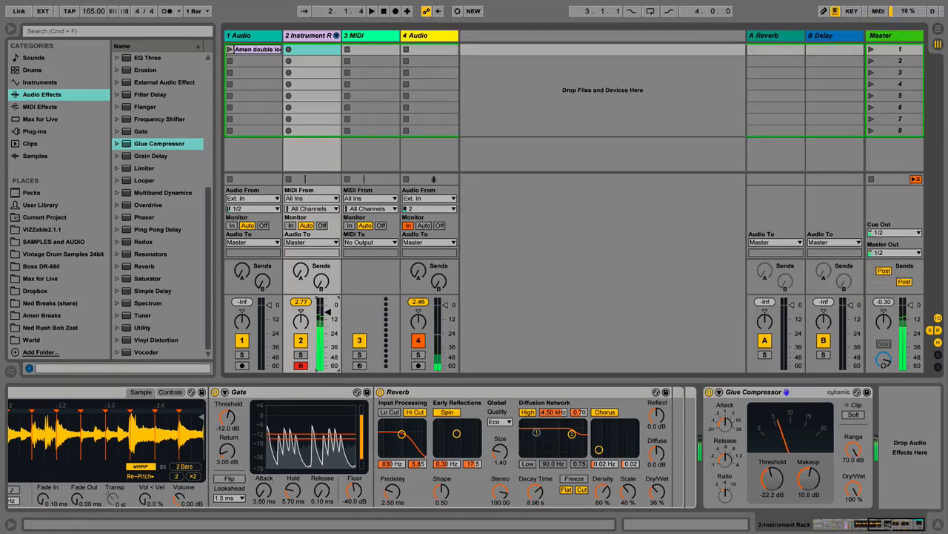
Duplicate the second Amen chain with its Gate and Reverb, leaving only the original selected and soloed.
{"action": "left_click_drag", "start_coordinate": [900, 524], "coordinate": [866, 524]}
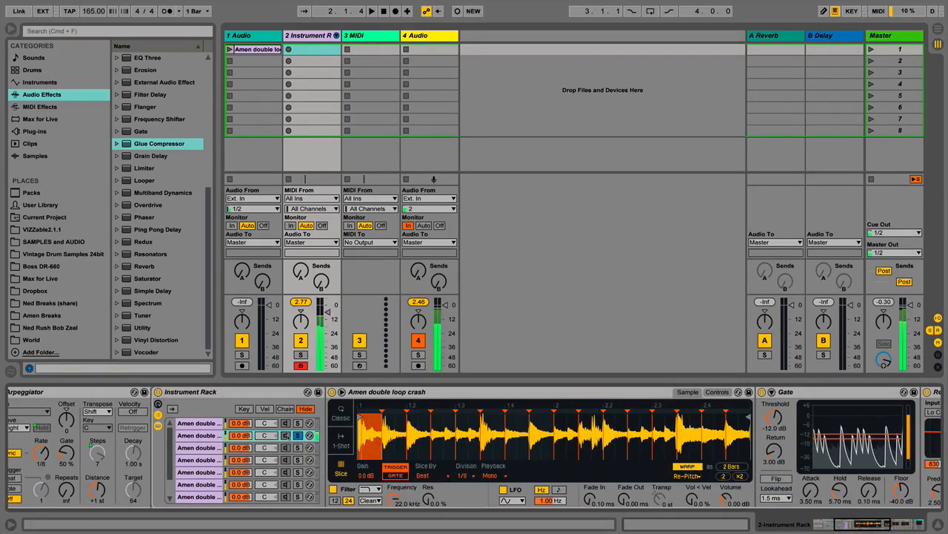
{"action": "left_click", "coordinate": [208, 436]}
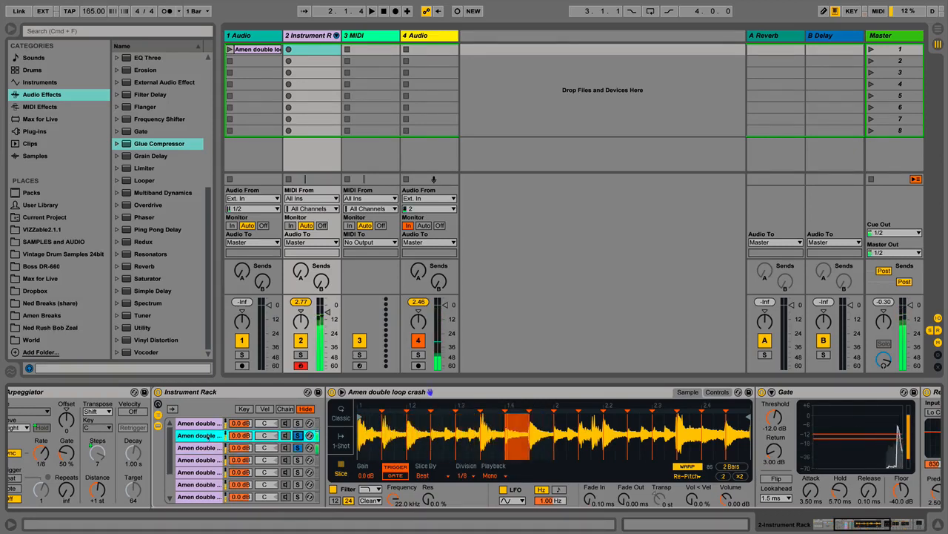
{"action": "left_click", "coordinate": [209, 447]}
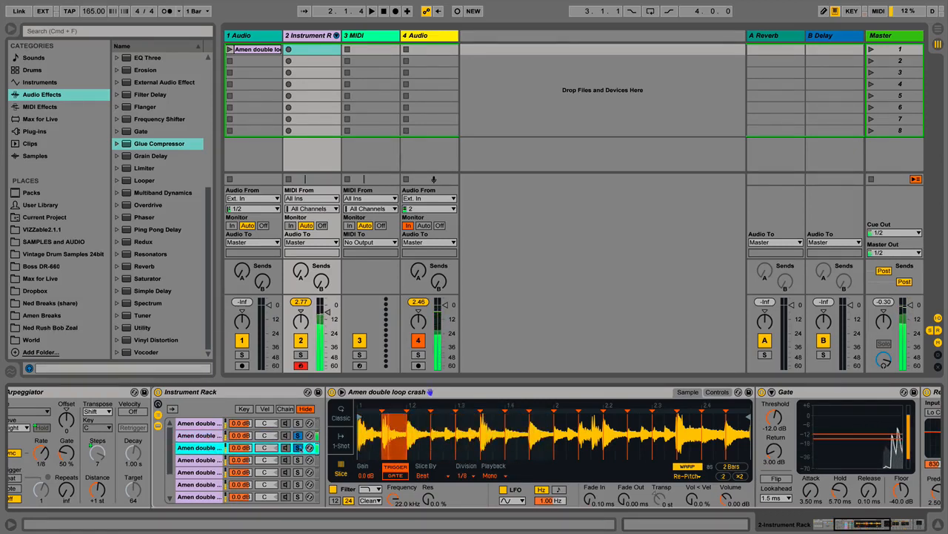
{"action": "left_click_drag", "start_coordinate": [853, 524], "coordinate": [868, 525]}
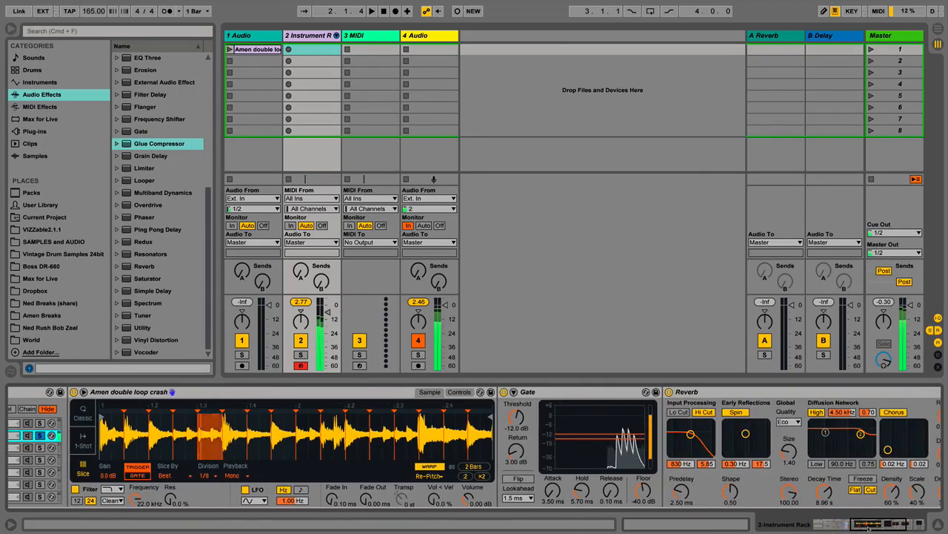
Replace the second chain's Reverb with a Simple Delay set to 3 sixteenths and 38% Feedback, and switch that delay off.
{"action": "left_click", "coordinate": [736, 392]}
{"action": "key", "text": "Delete"}
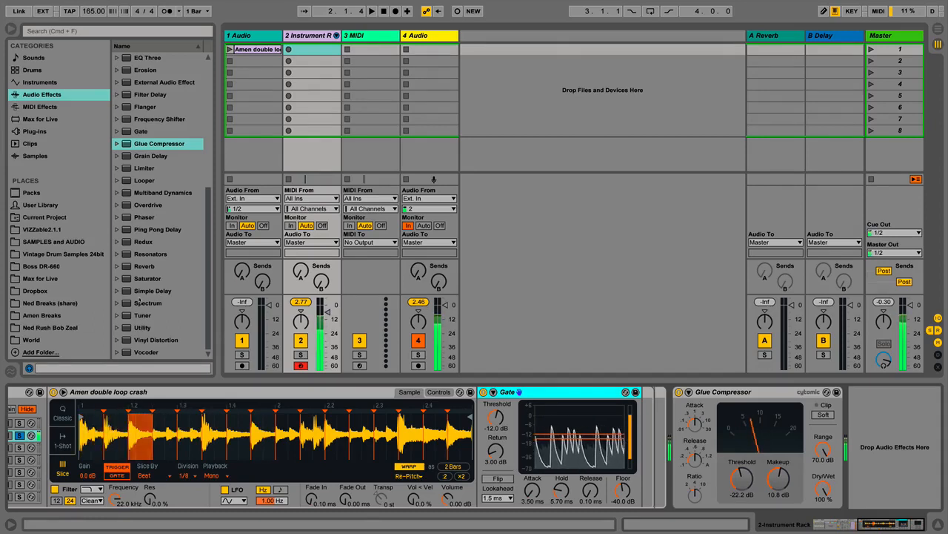
{"action": "left_click_drag", "start_coordinate": [152, 290], "coordinate": [571, 417]}
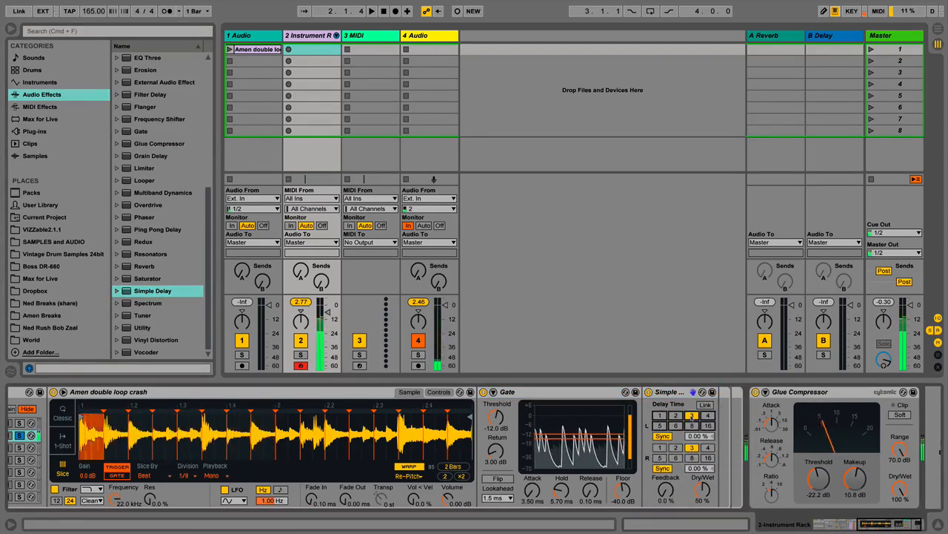
{"action": "left_click", "coordinate": [692, 415]}
{"action": "left_click_drag", "start_coordinate": [666, 489], "coordinate": [666, 461]}
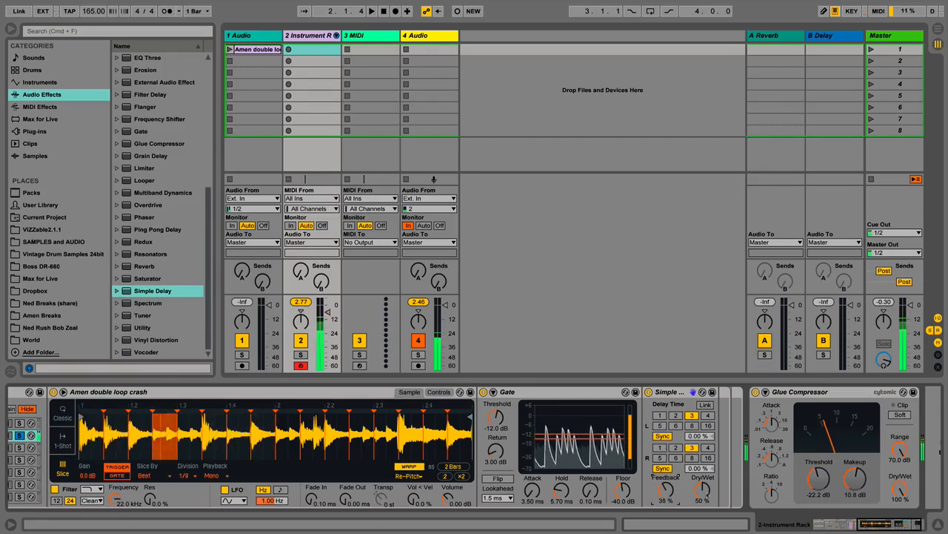
{"action": "left_click", "coordinate": [649, 393]}
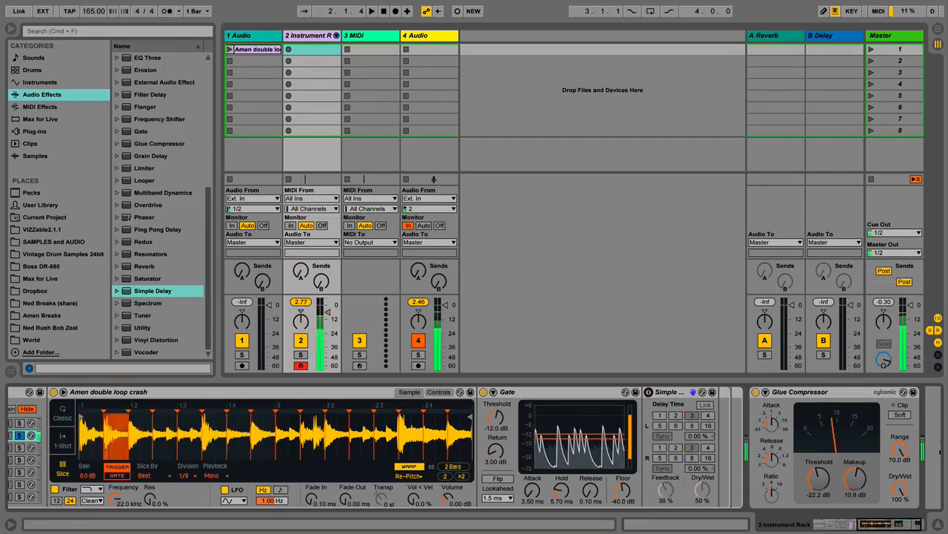
Insert a Ping Pong Delay after the Gate in Time mode at 47.8 ms, filter 887 Hz with width 0.50, Feedback 87% and Dry/Wet 72%.
{"action": "left_click_drag", "start_coordinate": [147, 230], "coordinate": [619, 433]}
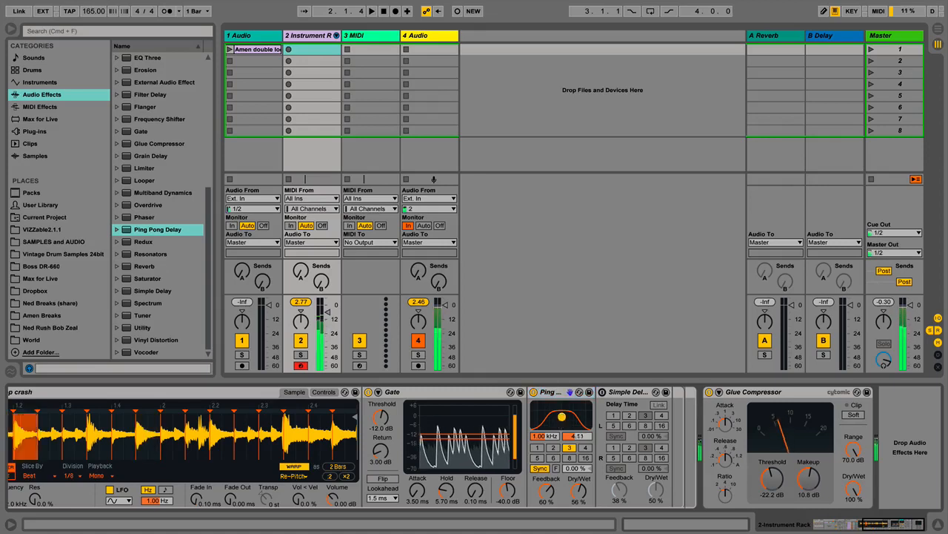
{"action": "left_click_drag", "start_coordinate": [561, 417], "coordinate": [551, 420]}
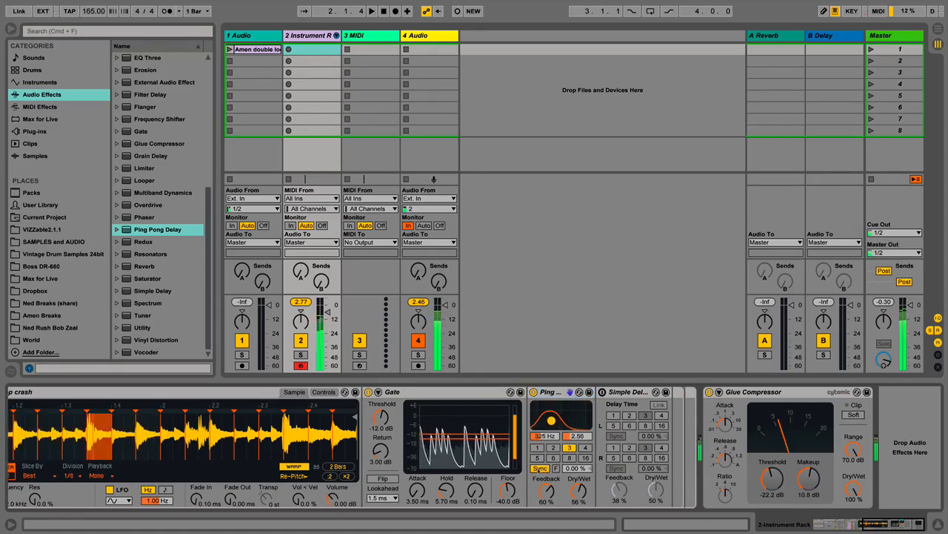
{"action": "left_click", "coordinate": [540, 468]}
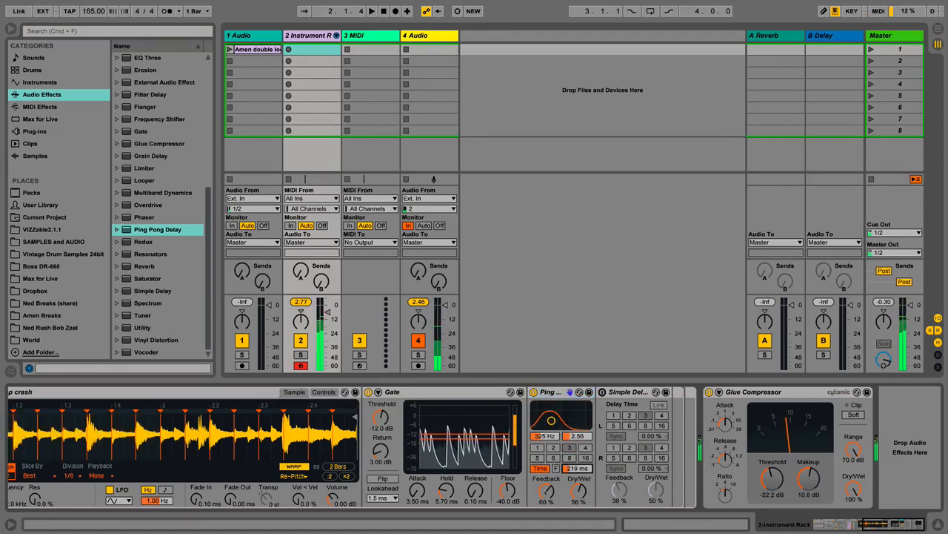
{"action": "left_click_drag", "start_coordinate": [550, 420], "coordinate": [552, 424]}
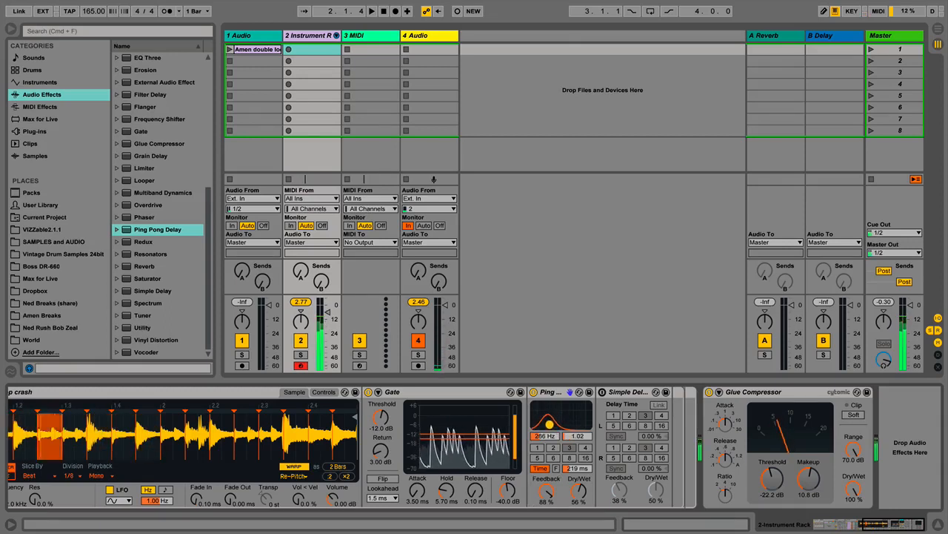
{"action": "left_click_drag", "start_coordinate": [577, 468], "coordinate": [577, 482]}
{"action": "left_click_drag", "start_coordinate": [549, 425], "coordinate": [560, 425]}
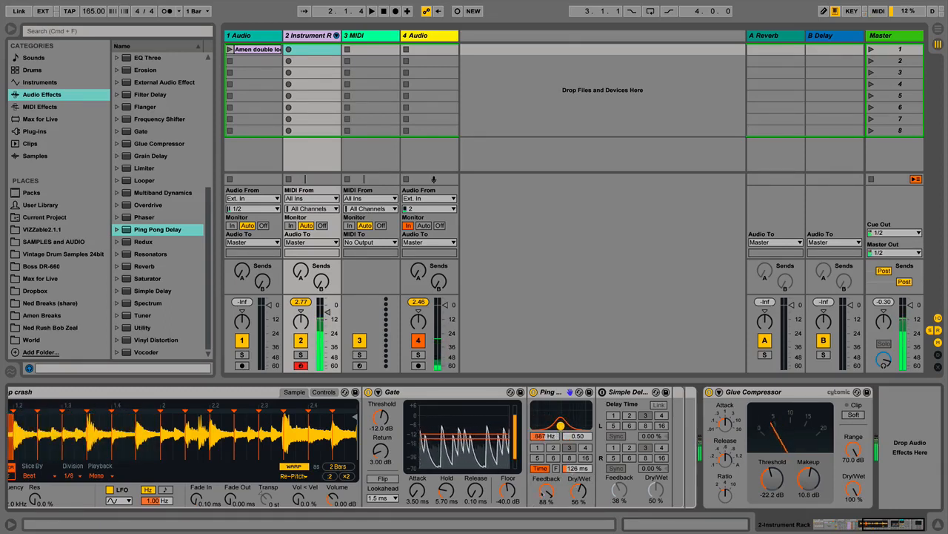
{"action": "mouse_move", "coordinate": [576, 468]}
{"action": "left_mouse_down"}
{"action": "mouse_move", "coordinate": [577, 490]}
{"action": "mouse_move", "coordinate": [547, 493]}
{"action": "mouse_move", "coordinate": [579, 486]}
{"action": "mouse_move", "coordinate": [571, 464]}
{"action": "left_mouse_up"}
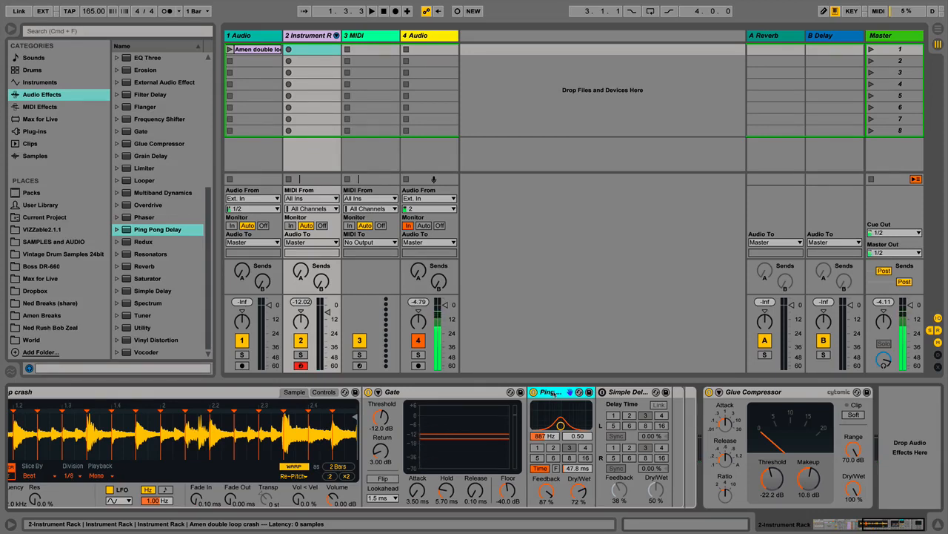
Group the Ping Pong Delay into an Audio Effect Rack and show the rack's chain list.
{"action": "right_click", "coordinate": [553, 393]}
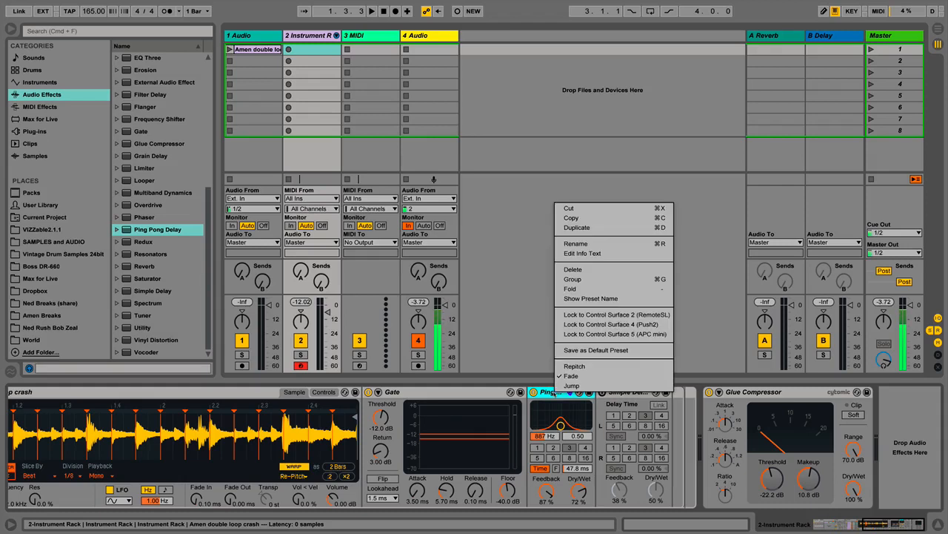
{"action": "left_click", "coordinate": [574, 279]}
{"action": "left_click", "coordinate": [535, 416]}
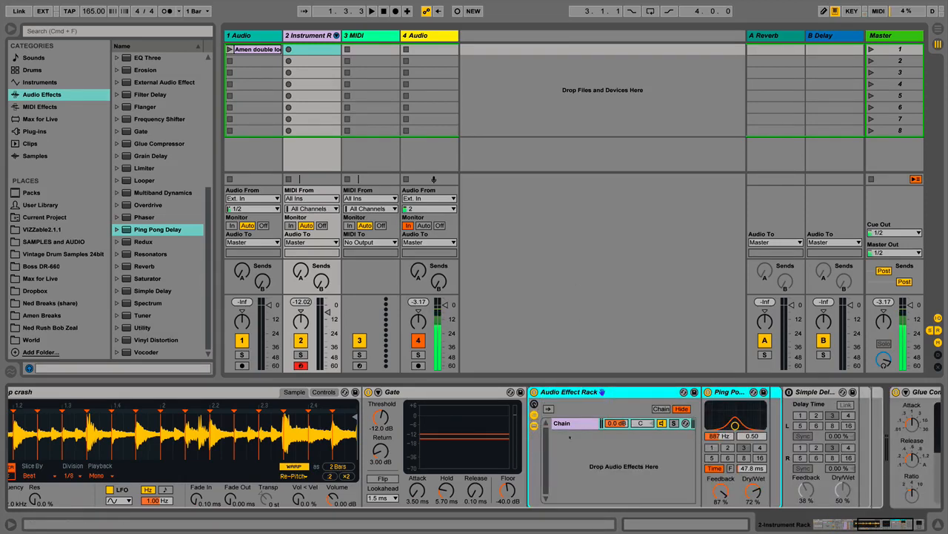
Duplicate the Ping Pong Delay chain twice, setting the delay time to 79.0 ms in the first copy and 126 ms in the second.
{"action": "left_click", "coordinate": [578, 424]}
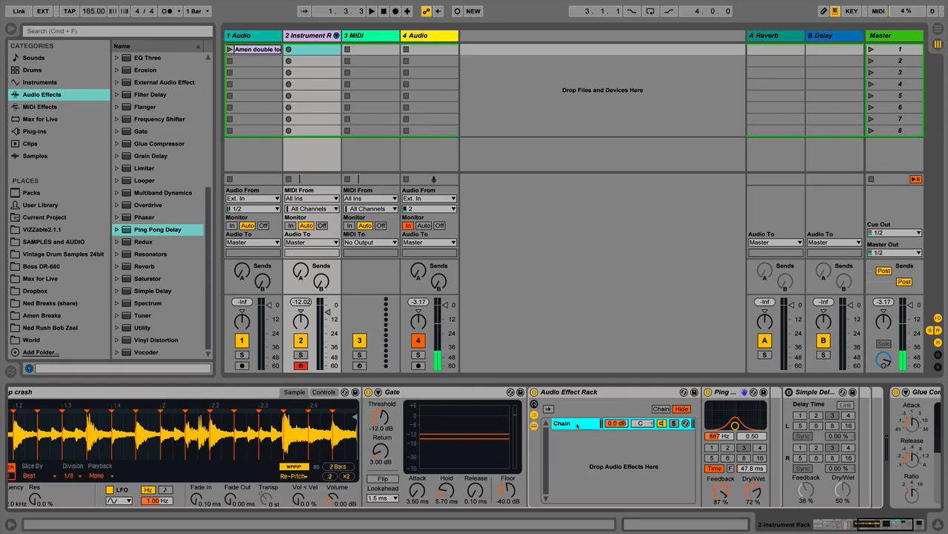
{"action": "key", "text": "super+d"}
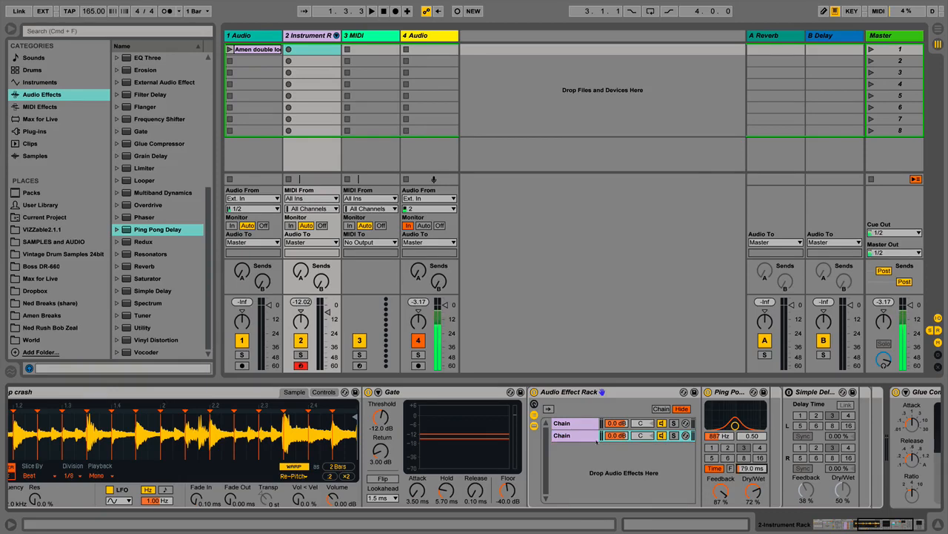
{"action": "key", "text": "super+d"}
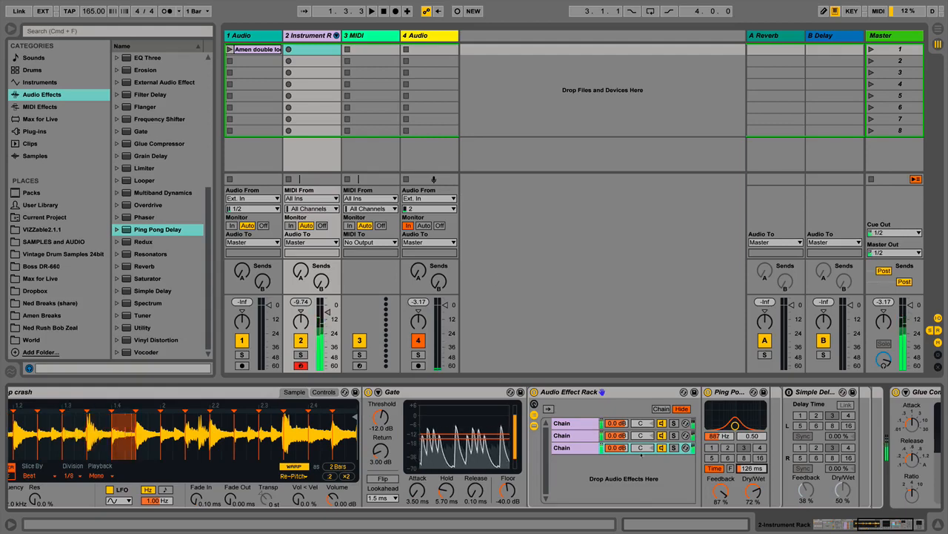
Set the Ping Pong Delay filter frequency in the effect rack's first chain to 1.33 kHz.
{"action": "mouse_move", "coordinate": [863, 524]}
{"action": "left_mouse_down"}
{"action": "mouse_move", "coordinate": [841, 524]}
{"action": "mouse_move", "coordinate": [876, 524]}
{"action": "left_mouse_up"}
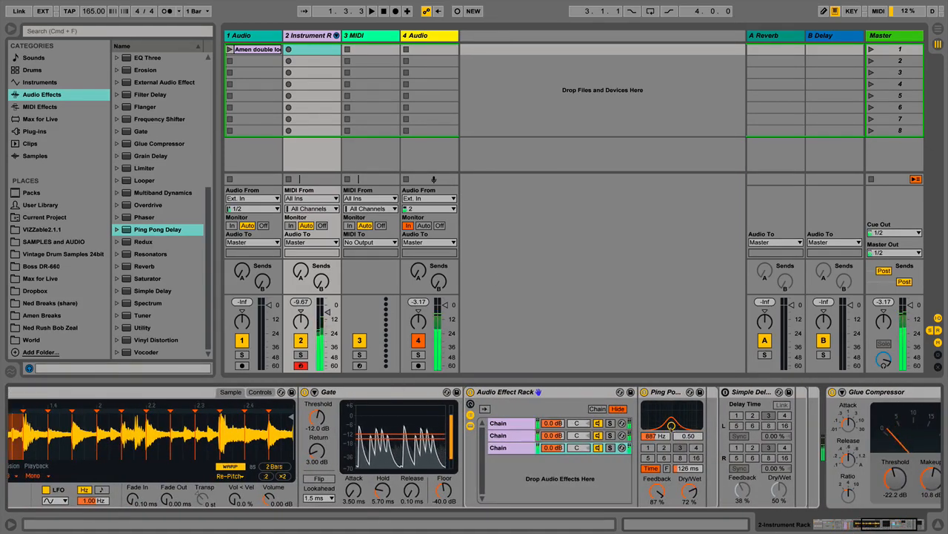
{"action": "left_click", "coordinate": [514, 436]}
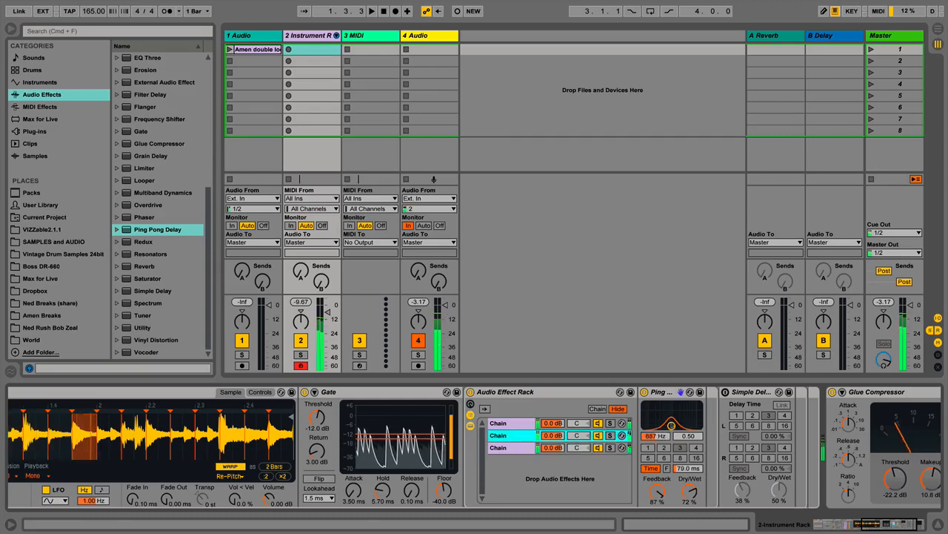
{"action": "left_click", "coordinate": [514, 423]}
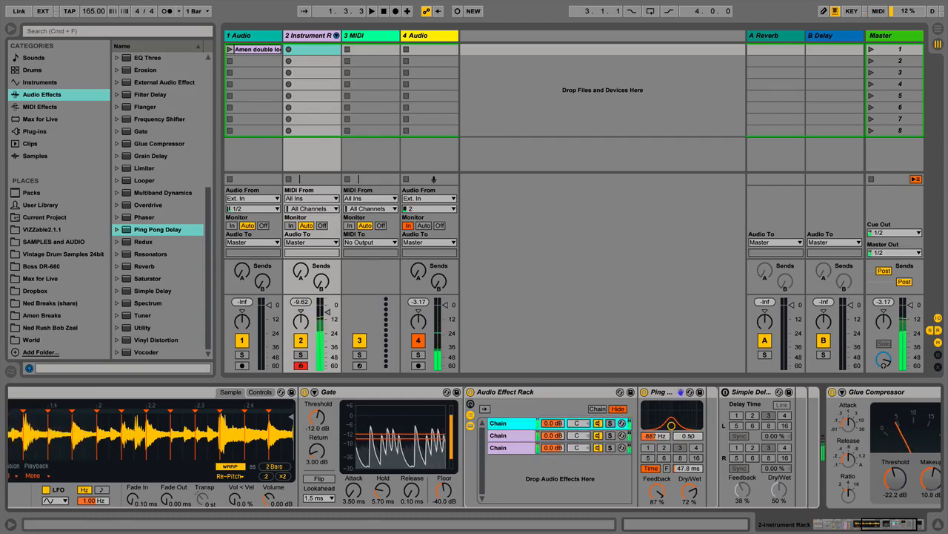
{"action": "left_click_drag", "start_coordinate": [671, 426], "coordinate": [675, 426]}
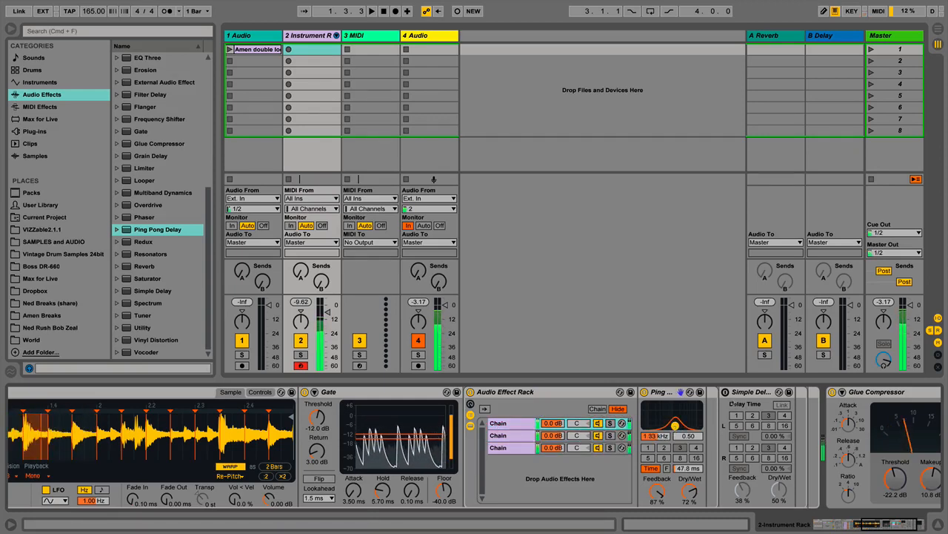
Turn the Simple Delay back on and unsolo the second Amen chain in the Instrument Rack.
{"action": "left_click", "coordinate": [725, 392]}
{"action": "left_click_drag", "start_coordinate": [894, 527], "coordinate": [866, 526]}
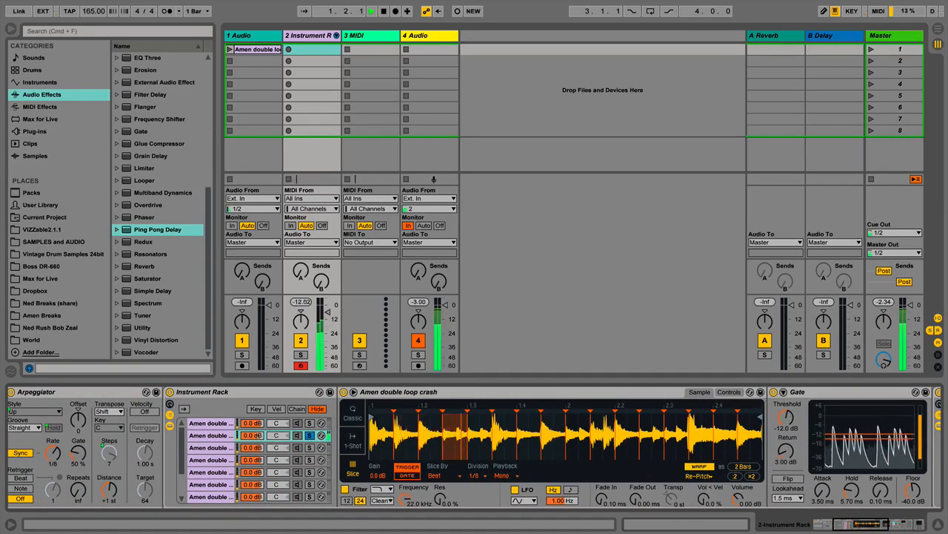
{"action": "left_click", "coordinate": [194, 435]}
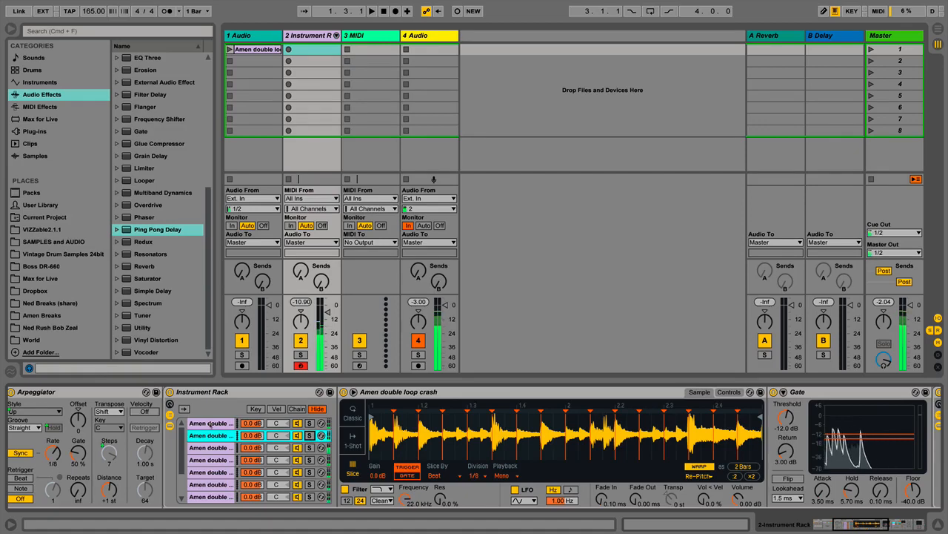
Show the Instrument Rack's velocity zones and select all eight Amen chains.
{"action": "left_click", "coordinate": [211, 424]}
{"action": "scroll", "coordinate": [213, 436], "scroll_direction": "down", "scroll_amount": 3}
{"action": "left_click", "coordinate": [277, 409]}
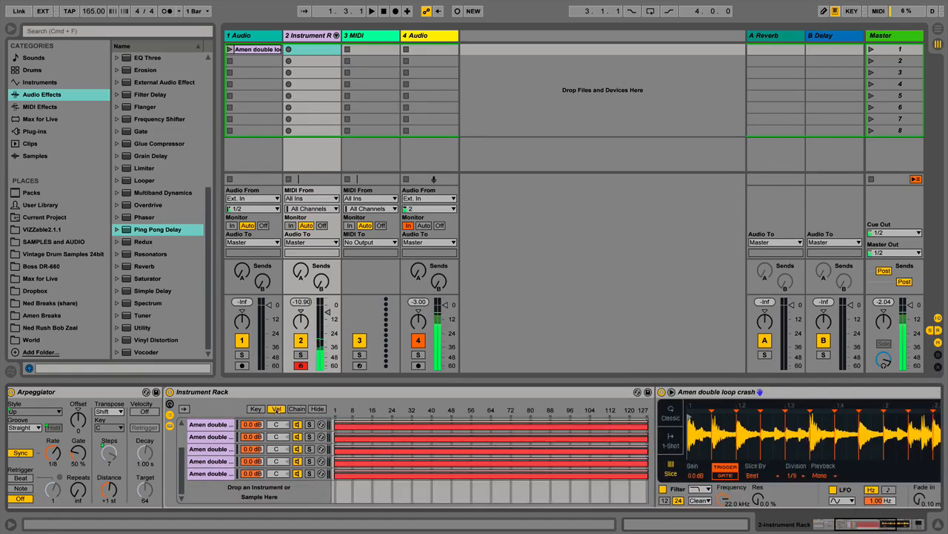
{"action": "scroll", "coordinate": [207, 439], "scroll_direction": "up", "scroll_amount": 3}
{"action": "scroll", "coordinate": [206, 441], "scroll_direction": "down", "scroll_amount": 3}
{"action": "left_click", "coordinate": [210, 475], "text": "shift"}
{"action": "scroll", "coordinate": [211, 476], "scroll_direction": "up", "scroll_amount": 3}
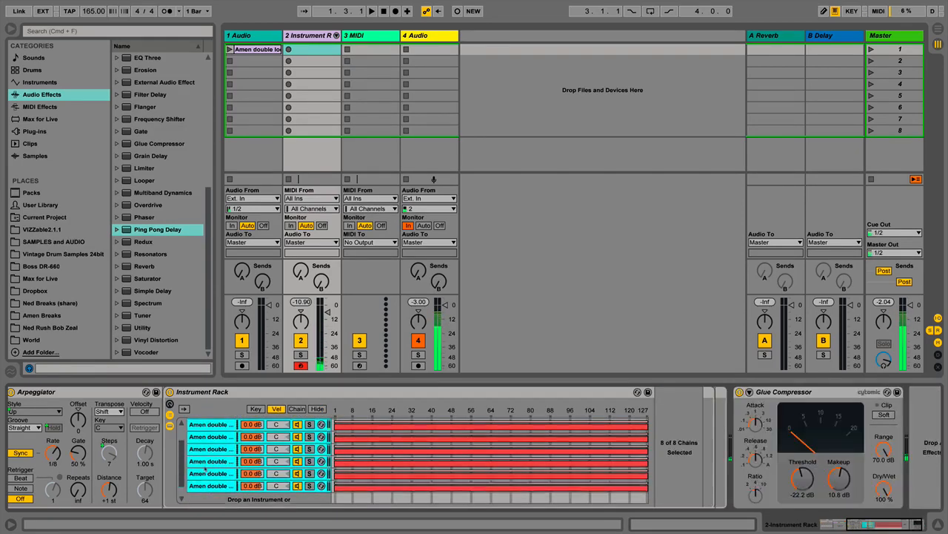
Distribute the velocity ranges of all eight selected chains equally in the Instrument Rack.
{"action": "right_click", "coordinate": [368, 437]}
{"action": "key", "text": "Escape"}
{"action": "left_click", "coordinate": [210, 423]}
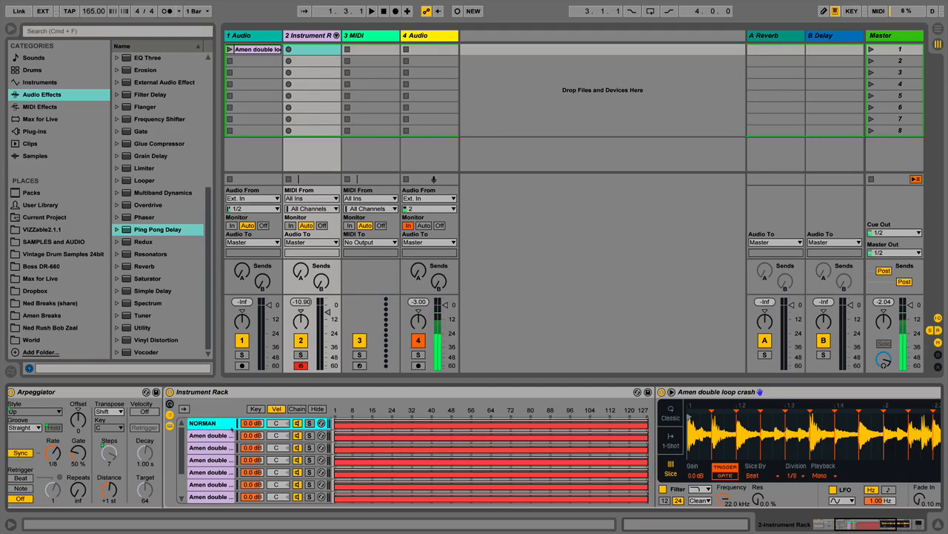
{"action": "key", "text": "Delete"}
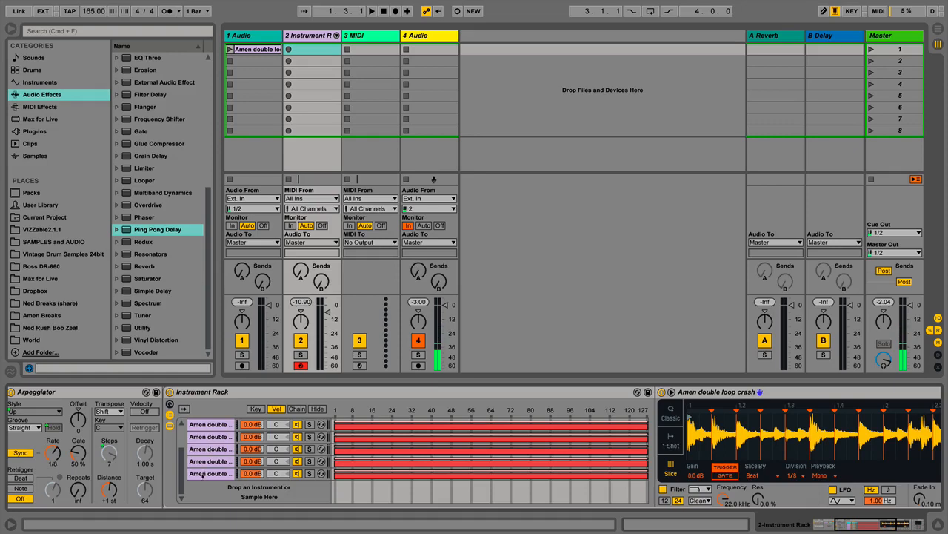
{"action": "key", "text": "ctrl+z"}
{"action": "right_click", "coordinate": [213, 437]}
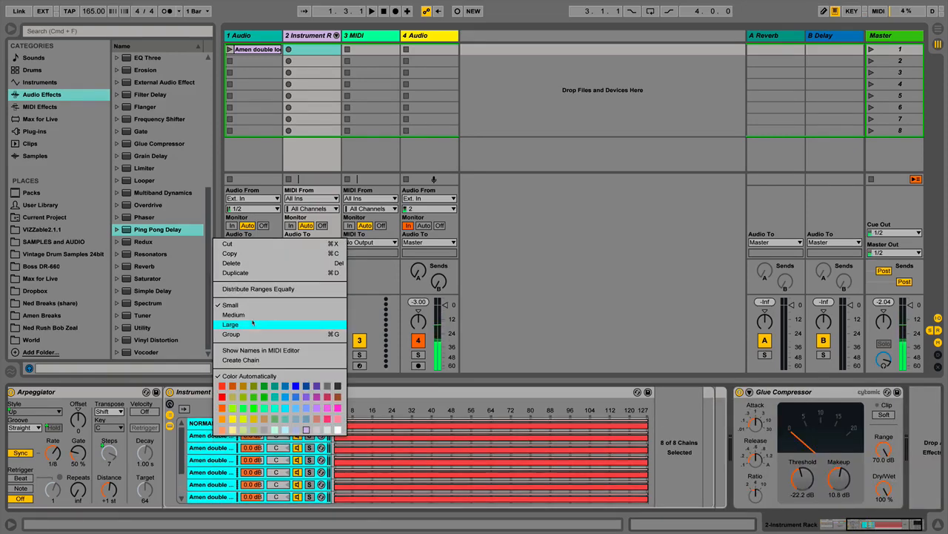
{"action": "left_click", "coordinate": [259, 289]}
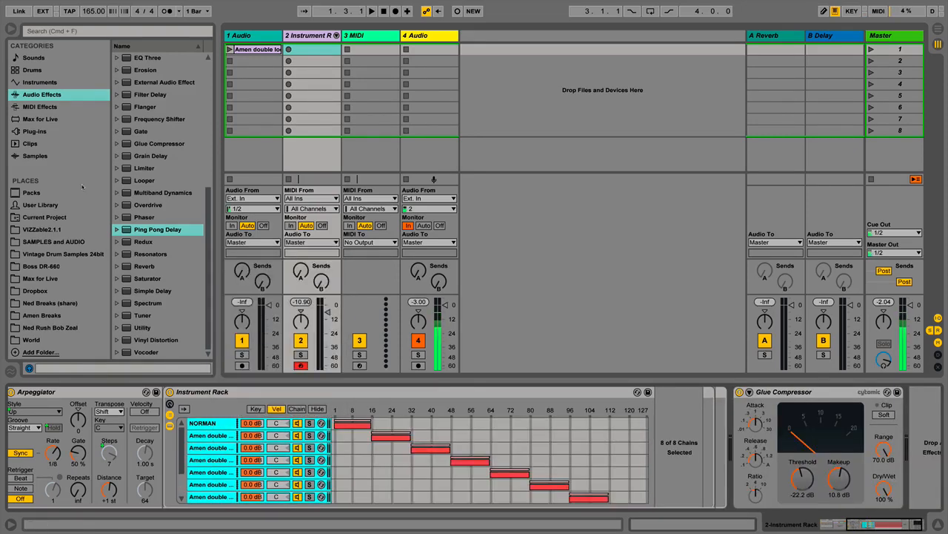
Insert a Velocity MIDI effect between the Arpeggiator and the eight-chain rack, in Fixed mode with Out Hi at 64.
{"action": "left_click", "coordinate": [25, 107]}
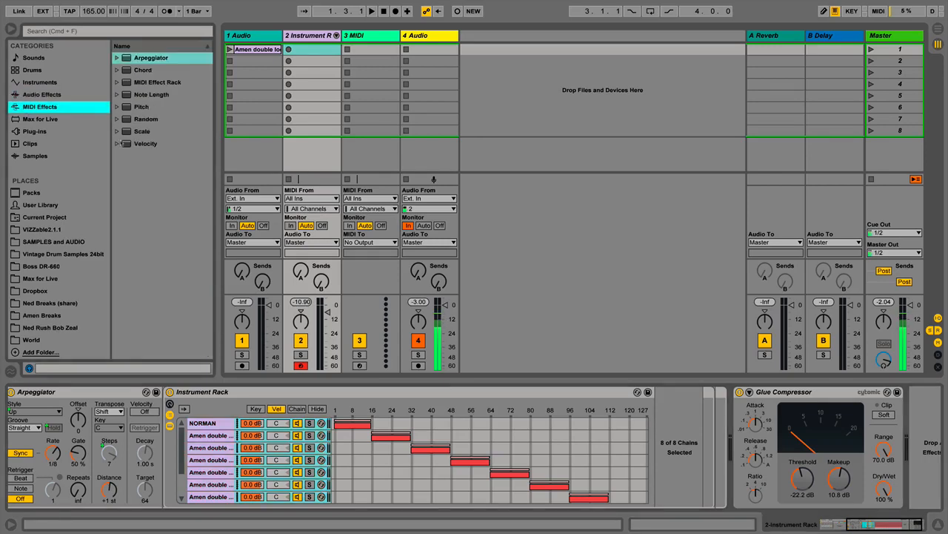
{"action": "left_click_drag", "start_coordinate": [127, 145], "coordinate": [178, 440]}
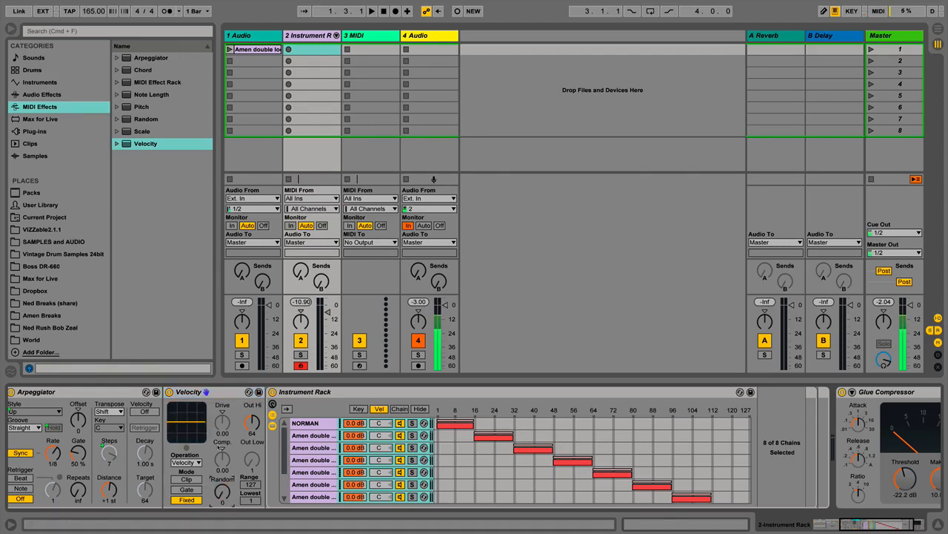
Map the Velocity effect's Out Hi to Macro 4 of the outer rack and set the mapping's minimum to 1.
{"action": "left_click_drag", "start_coordinate": [860, 528], "coordinate": [824, 526]}
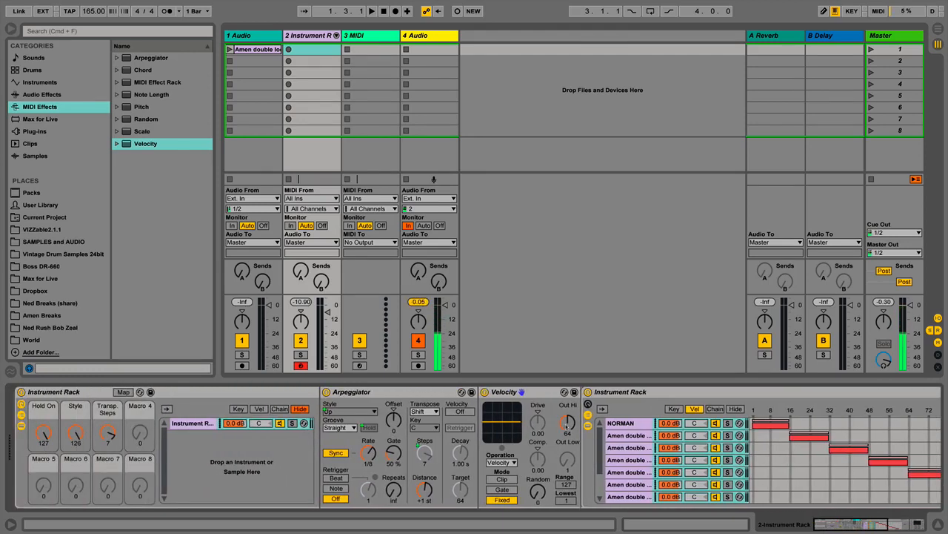
{"action": "right_click", "coordinate": [567, 422]}
{"action": "left_click", "coordinate": [589, 387]}
{"action": "left_click", "coordinate": [123, 392]}
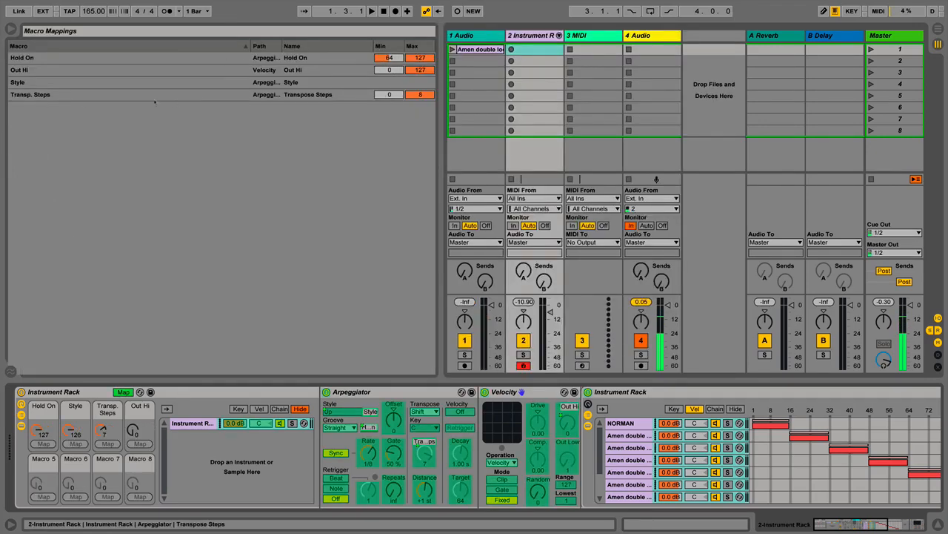
{"action": "left_click", "coordinate": [390, 71]}
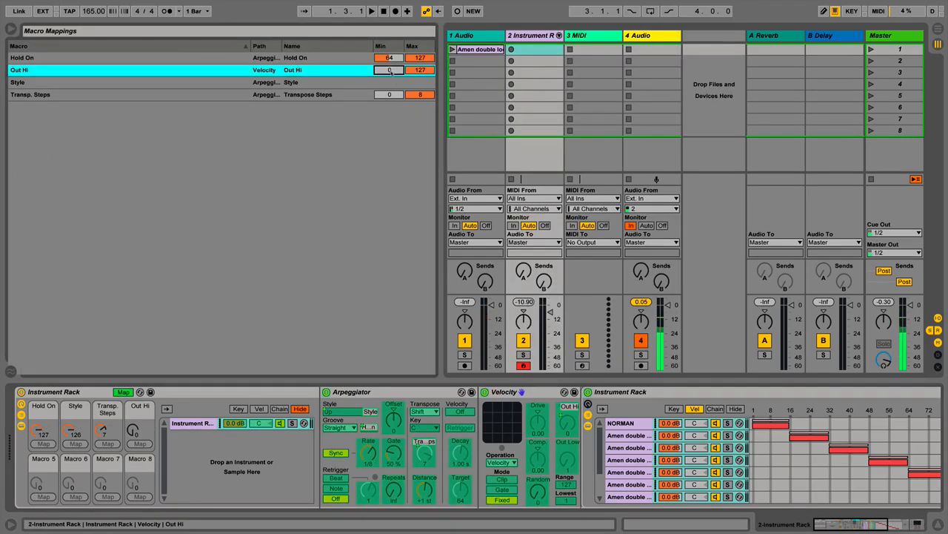
{"action": "left_click", "coordinate": [123, 392]}
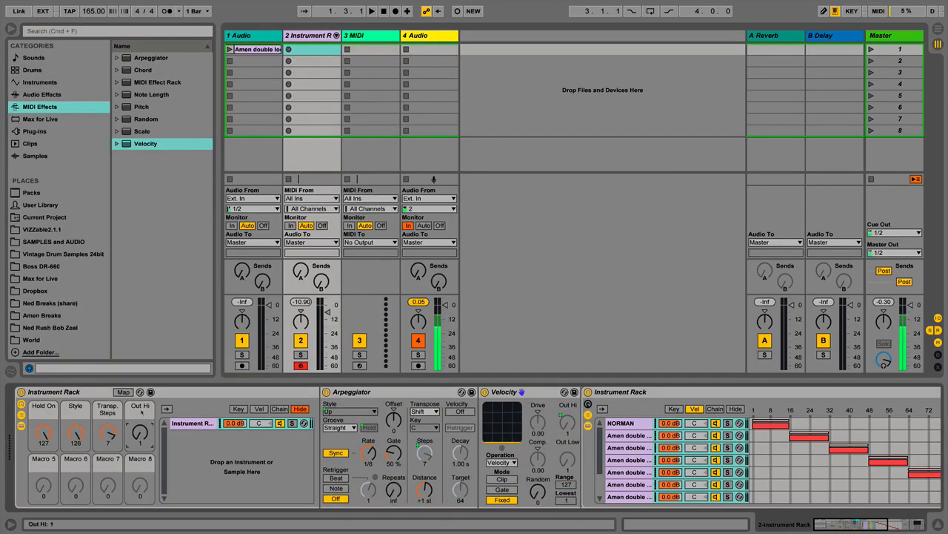
Rename the Out Hi macro to FX and raise the Instrument Rack track's volume to about 0 dB.
{"action": "key", "text": "ctrl+r"}
{"action": "type", "text": "F"}
{"action": "left_click", "coordinate": [141, 412]}
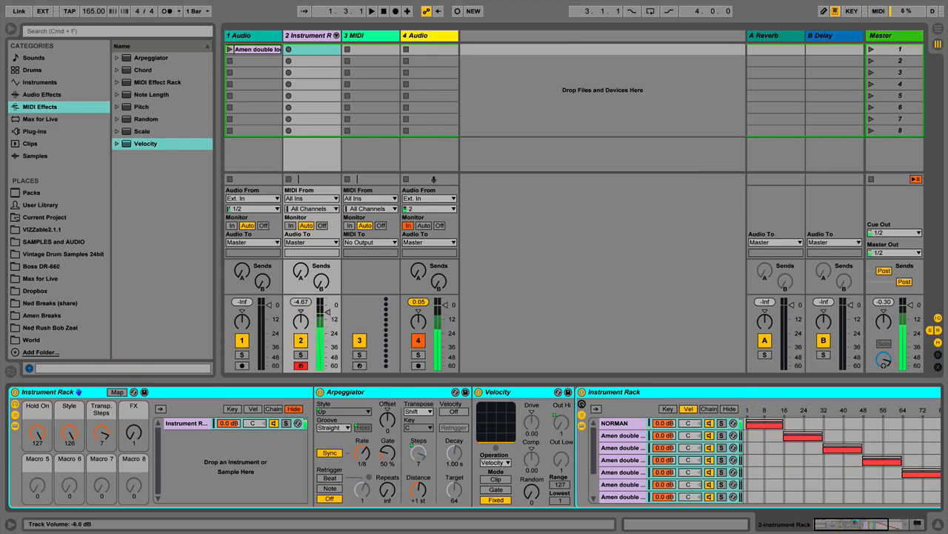
{"action": "left_click_drag", "start_coordinate": [327, 312], "coordinate": [327, 304]}
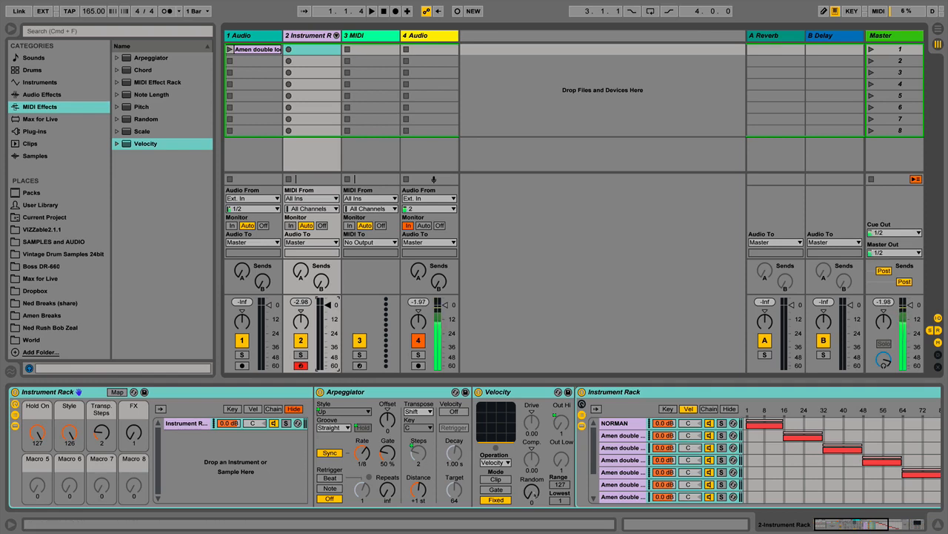
Map the Velocity effect's Random amount to Macro 5 and set it to 64.
{"action": "right_click", "coordinate": [531, 491]}
{"action": "left_click", "coordinate": [544, 464]}
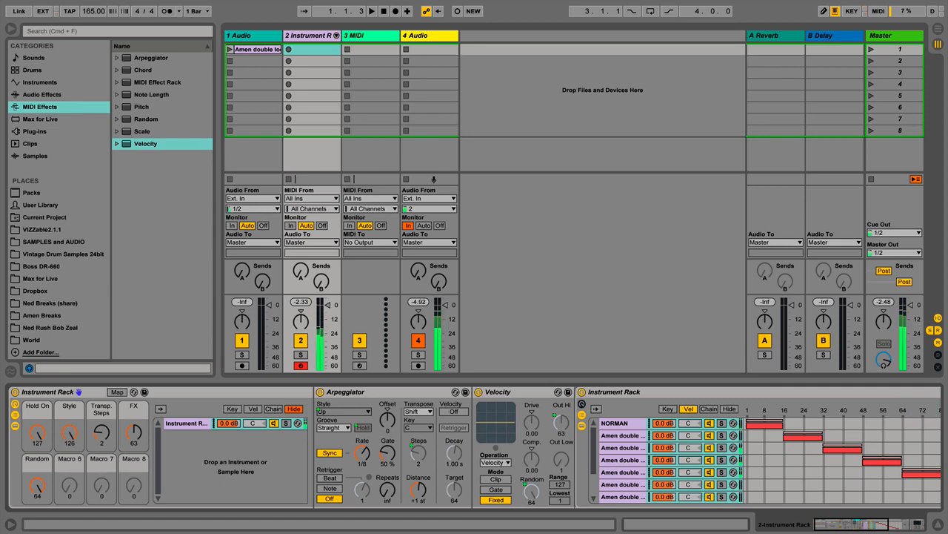
Delete the Gate in front of the Reverb in the third Amen chain.
{"action": "scroll", "coordinate": [305, 473], "scroll_direction": "right", "scroll_amount": 10}
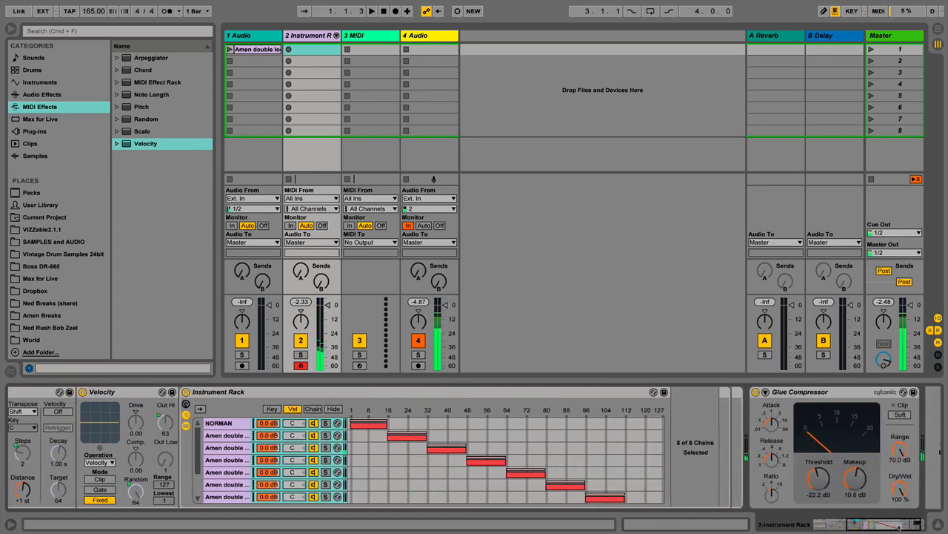
{"action": "scroll", "coordinate": [305, 473], "scroll_direction": "left", "scroll_amount": 2}
{"action": "left_click", "coordinate": [290, 450]}
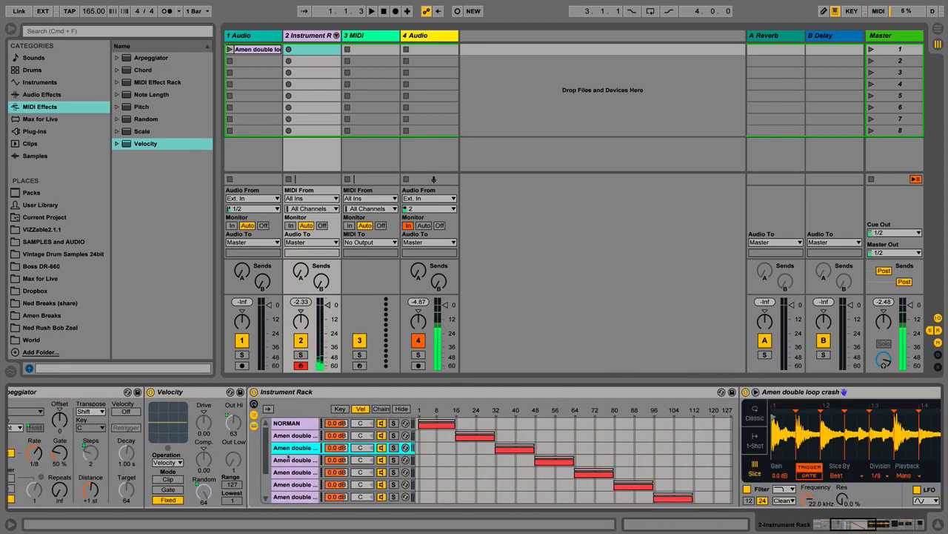
{"action": "left_click_drag", "start_coordinate": [842, 524], "coordinate": [882, 528]}
{"action": "left_click", "coordinate": [640, 396]}
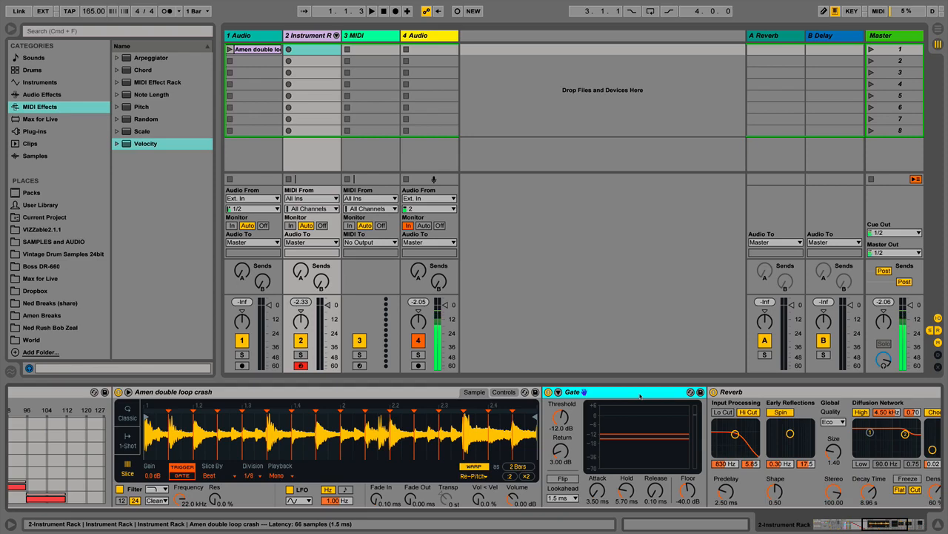
{"action": "key", "text": "Delete"}
Select the second Amen chain and delete the unwanted effect from its devices.
{"action": "left_click_drag", "start_coordinate": [878, 523], "coordinate": [799, 528]}
{"action": "left_click", "coordinate": [219, 460]}
{"action": "left_click", "coordinate": [230, 438]}
{"action": "left_click", "coordinate": [613, 391]}
{"action": "key", "text": "Delete"}
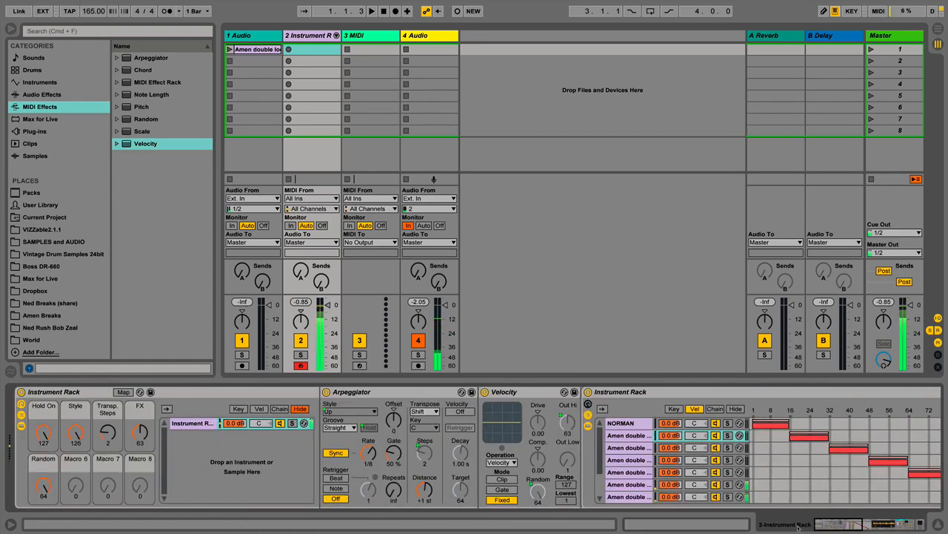
Try the Arpeggiator with a rate of 1/16, and return the rate to 1/8.
{"action": "key", "text": "ctrl+a"}
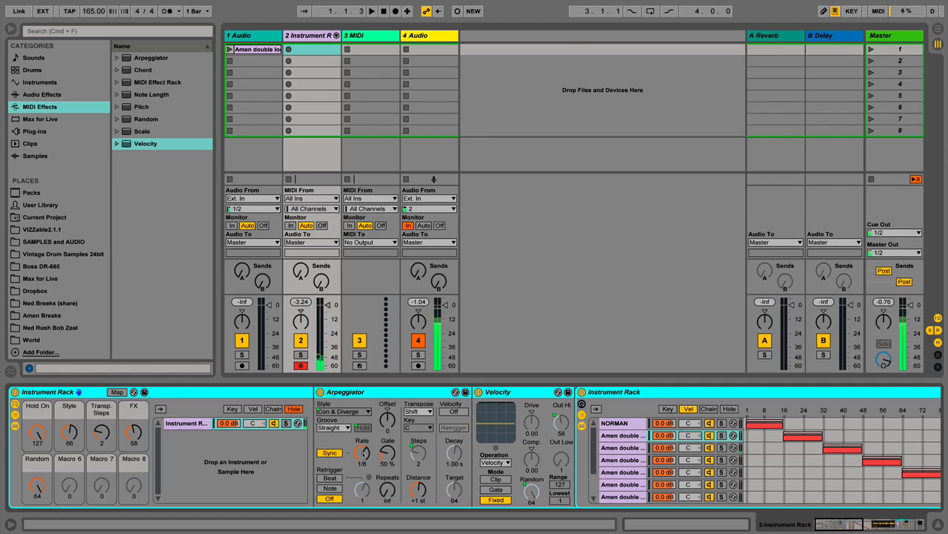
{"action": "mouse_move", "coordinate": [363, 454]}
{"action": "left_mouse_down"}
{"action": "mouse_move", "coordinate": [363, 472]}
{"action": "mouse_move", "coordinate": [363, 463]}
{"action": "left_mouse_up"}
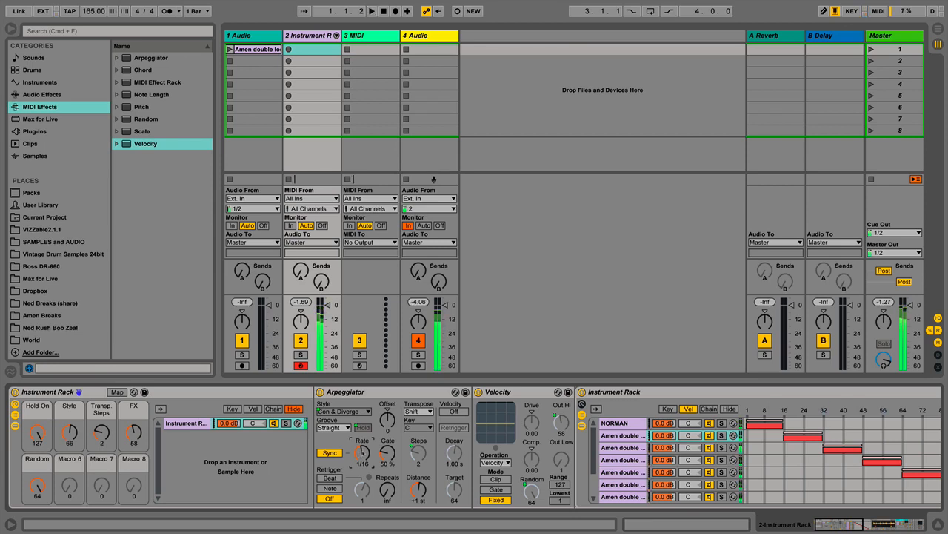
{"action": "left_click_drag", "start_coordinate": [364, 454], "coordinate": [363, 435]}
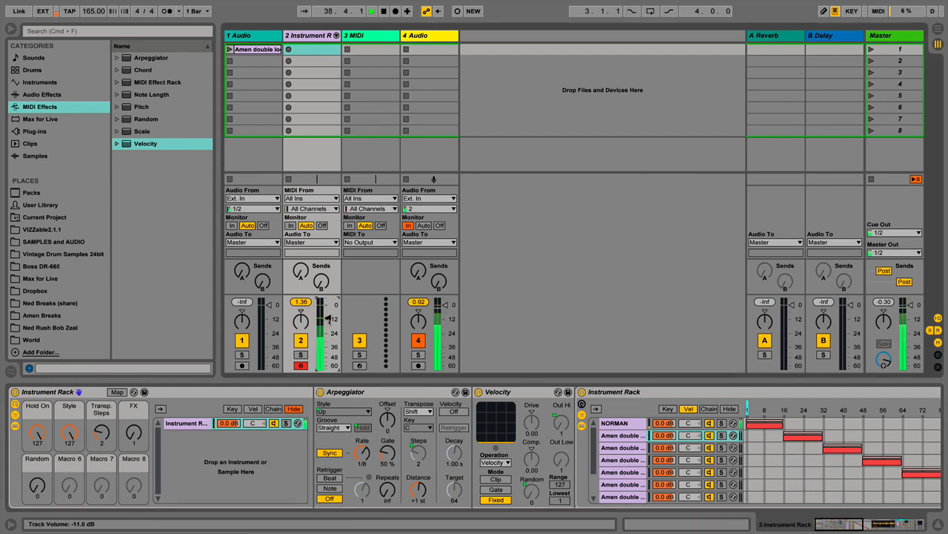
Raise the Instrument Rack track's volume to -3.7 dB and further to about 0 dB.
{"action": "left_click_drag", "start_coordinate": [329, 319], "coordinate": [328, 316]}
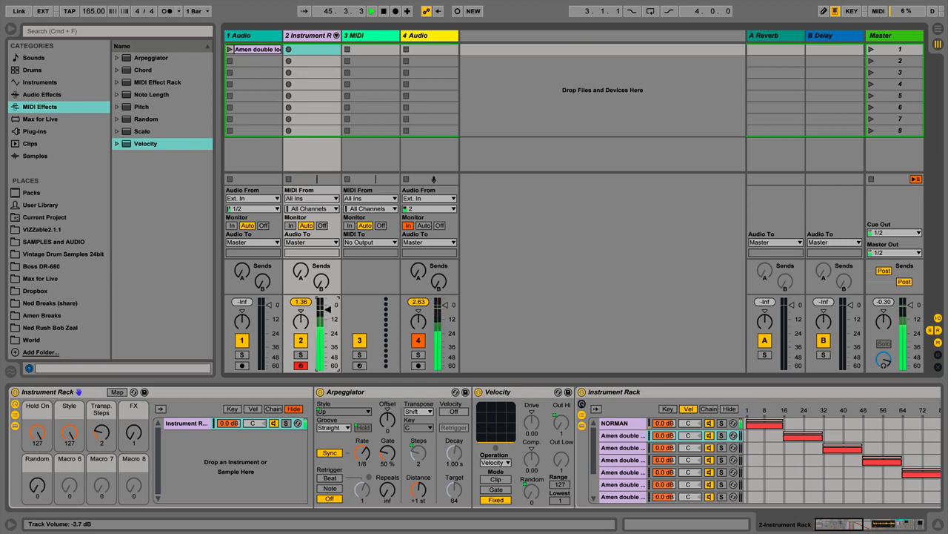
{"action": "mouse_move", "coordinate": [328, 309]}
{"action": "left_mouse_down"}
{"action": "mouse_move", "coordinate": [329, 338]}
{"action": "mouse_move", "coordinate": [328, 303]}
{"action": "left_mouse_up"}
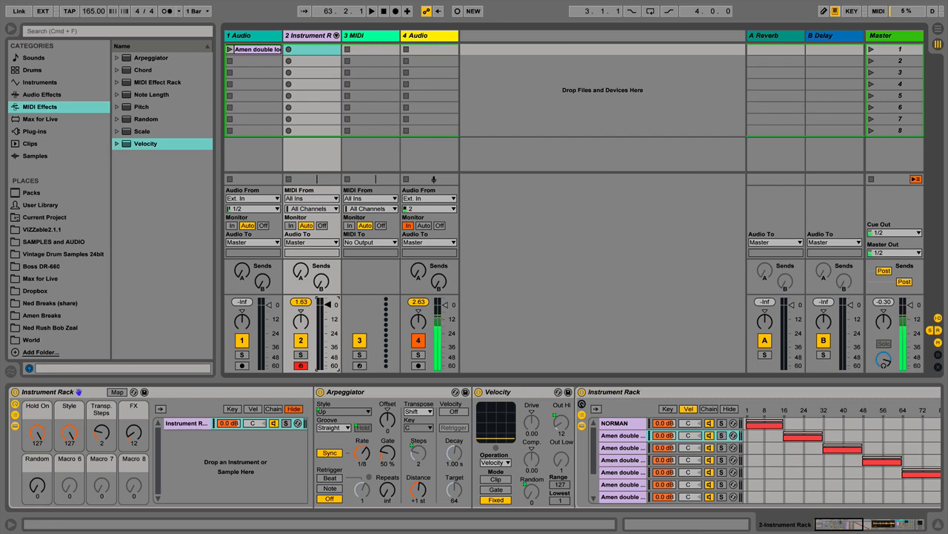
{"action": "left_click", "coordinate": [810, 2]}
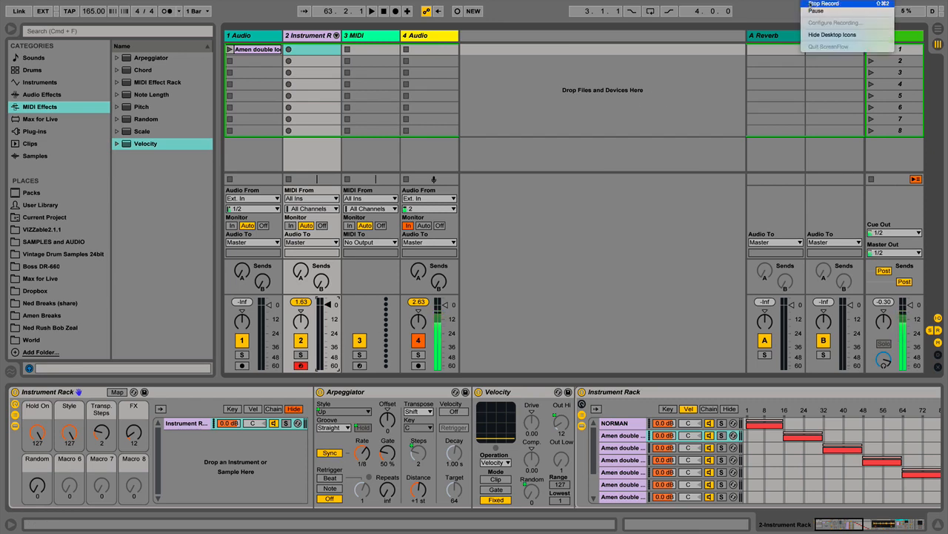